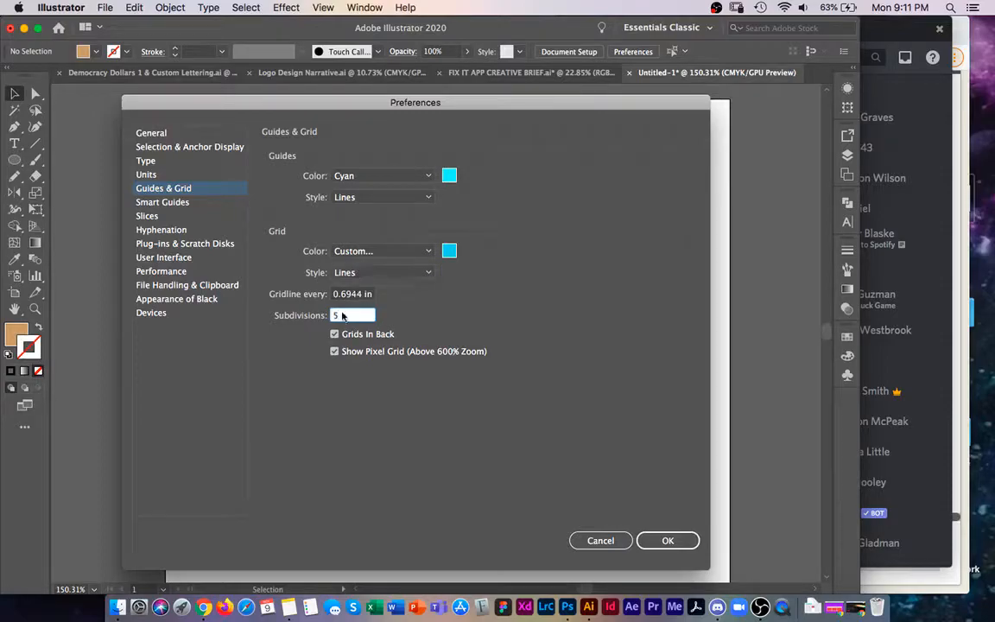
Set the grid colour to a light yellow-green in the Guides & Grid preferences and show the document grid
{"action": "left_click", "coordinate": [449, 251]}
{"action": "left_click_drag", "start_coordinate": [262, 248], "coordinate": [260, 224]}
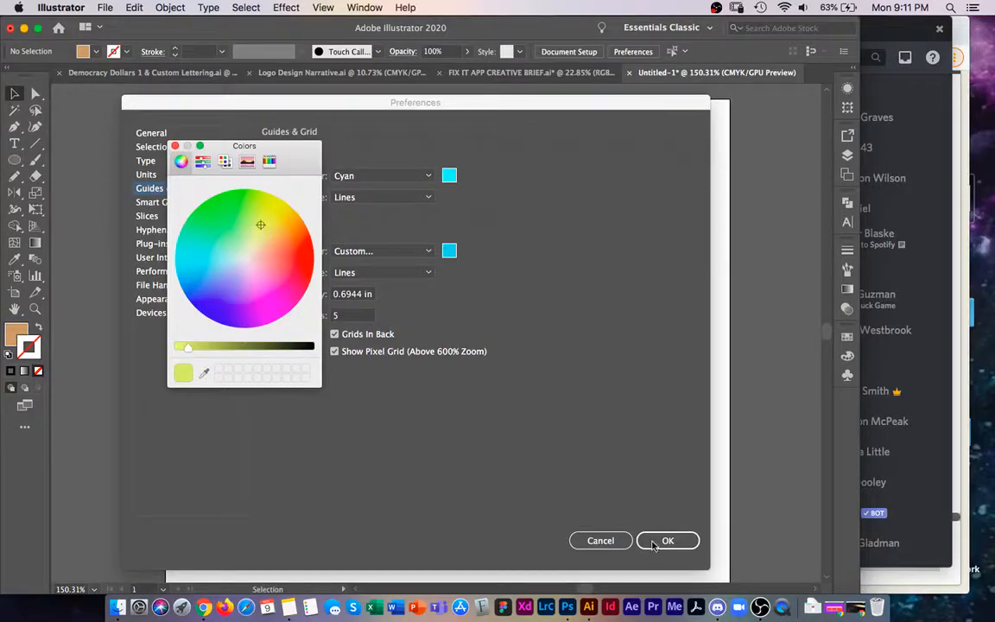
{"action": "left_click", "coordinate": [174, 147]}
{"action": "left_click", "coordinate": [666, 540]}
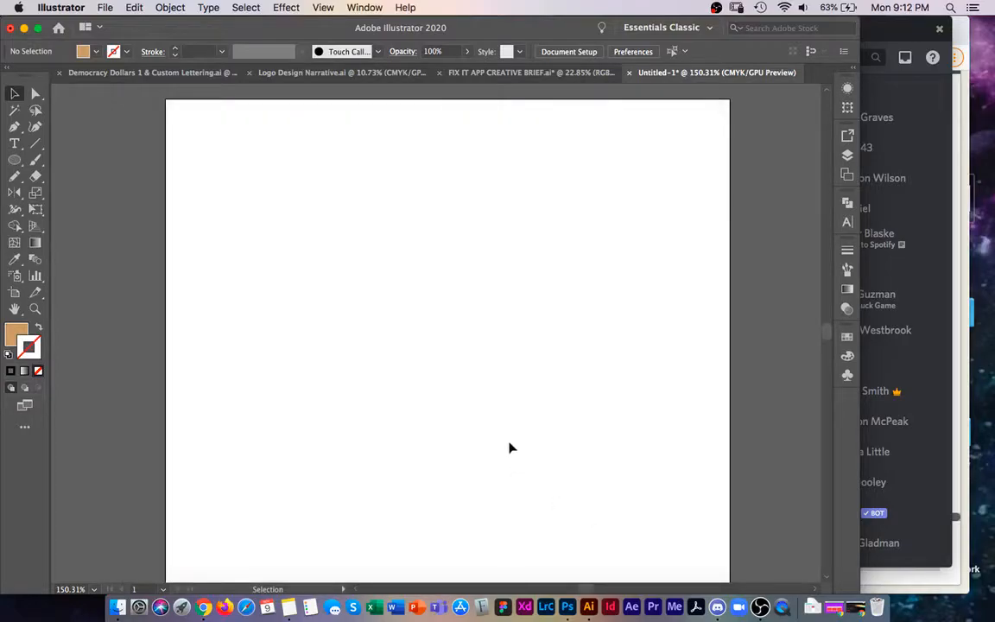
{"action": "key", "text": "super+apostrophe"}
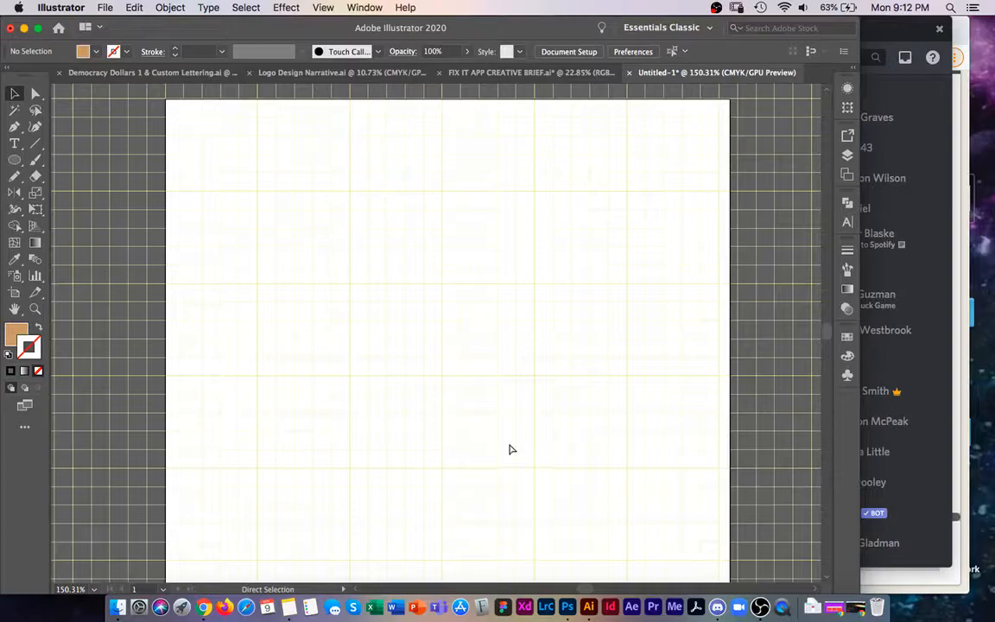
Draw a horizontal line 15 grid squares long in the empty area beside the artboard and give it a black stroke
{"action": "key", "text": "space"}
{"action": "left_click_drag", "start_coordinate": [666, 349], "coordinate": [554, 323]}
{"action": "left_click_drag", "start_coordinate": [708, 311], "coordinate": [350, 353]}
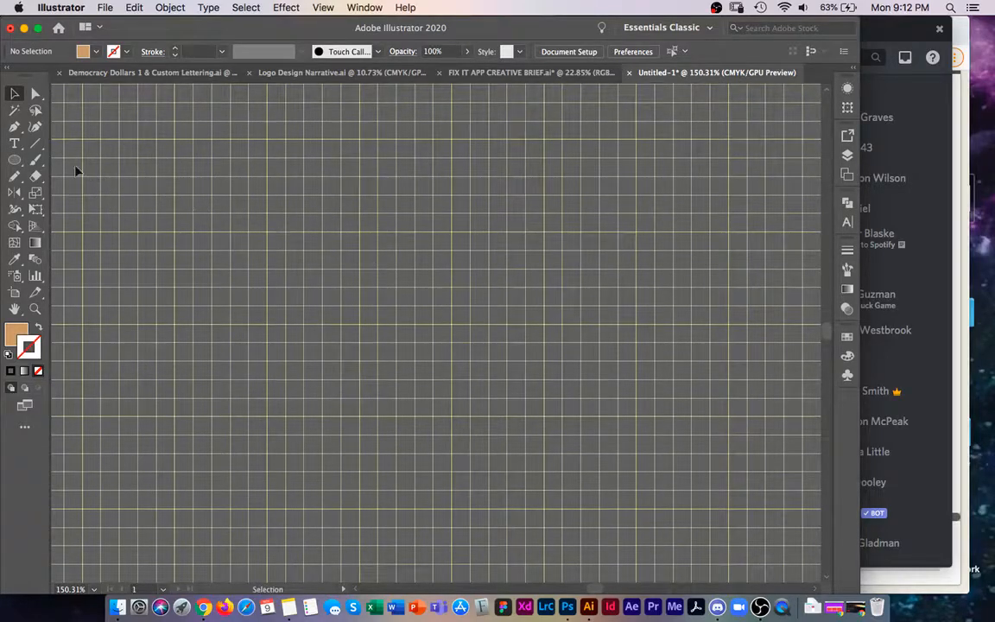
{"action": "left_click", "coordinate": [33, 145]}
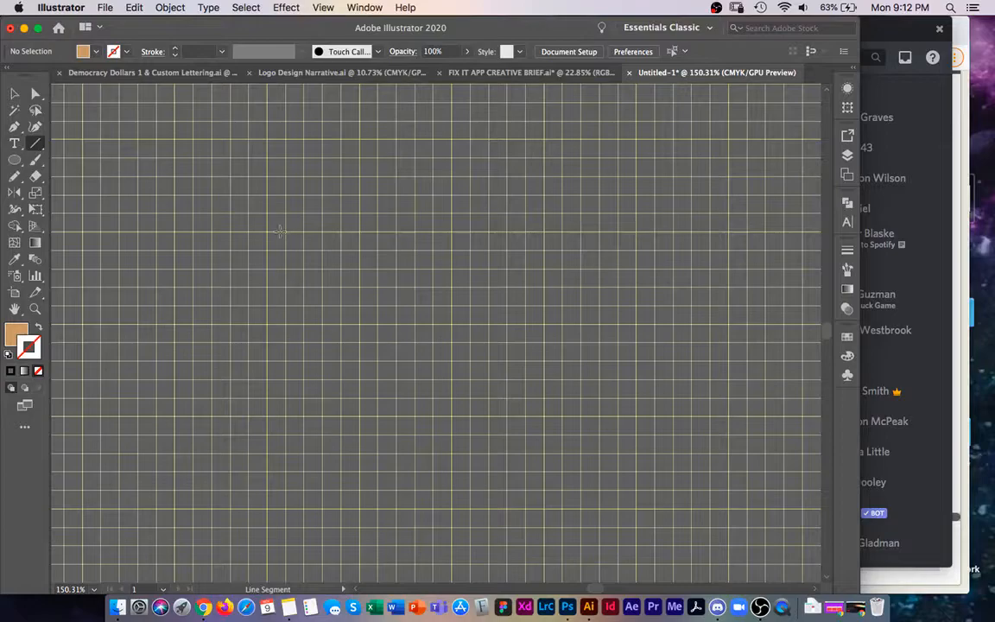
{"action": "left_click_drag", "start_coordinate": [263, 231], "coordinate": [367, 227]}
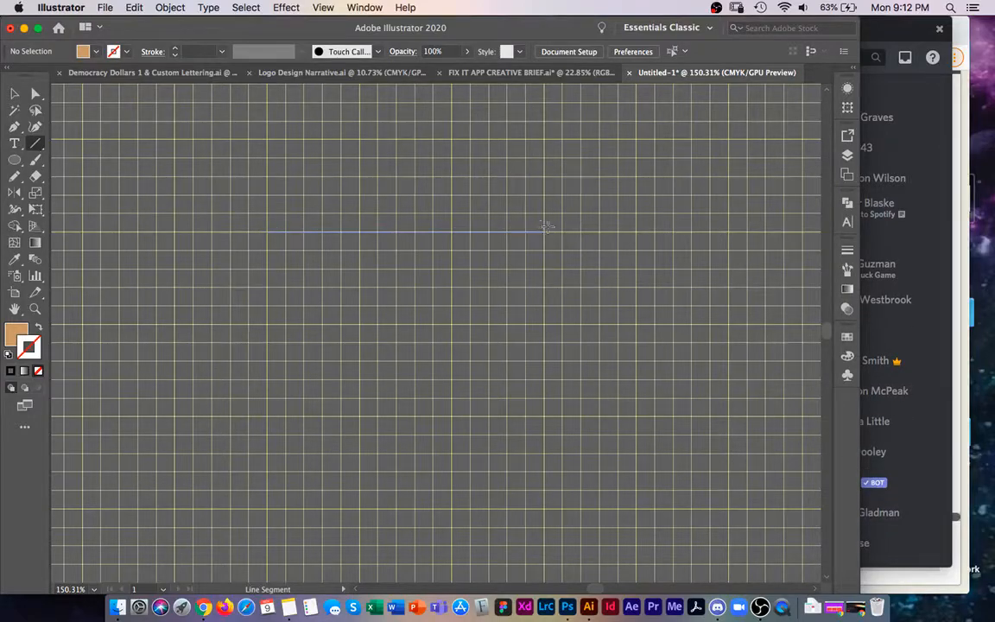
{"action": "left_click_drag", "start_coordinate": [545, 227], "coordinate": [544, 229]}
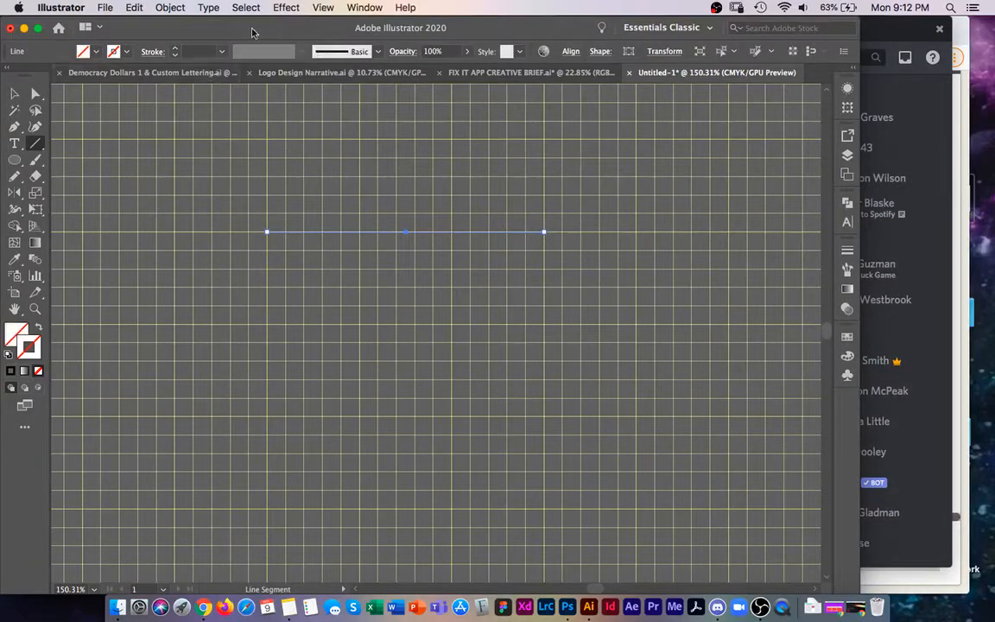
{"action": "left_click", "coordinate": [323, 7]}
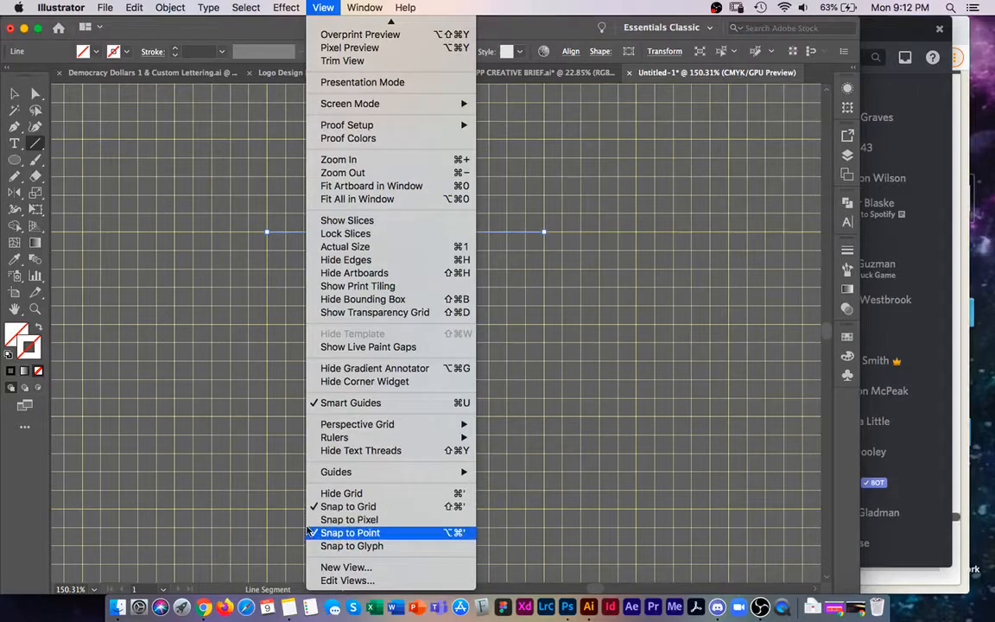
{"action": "left_click", "coordinate": [234, 459]}
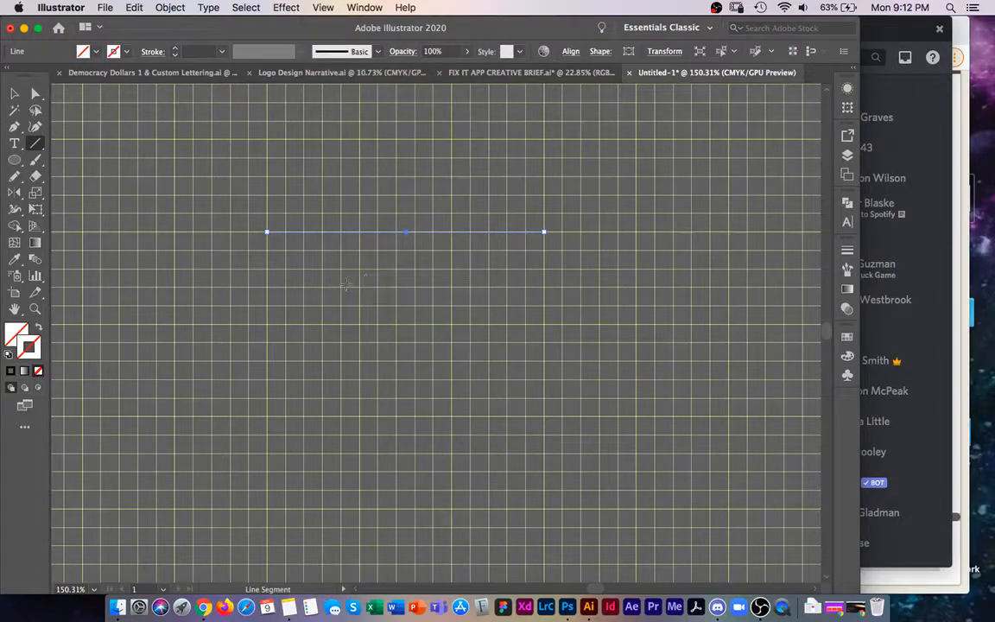
{"action": "left_click", "coordinate": [10, 371]}
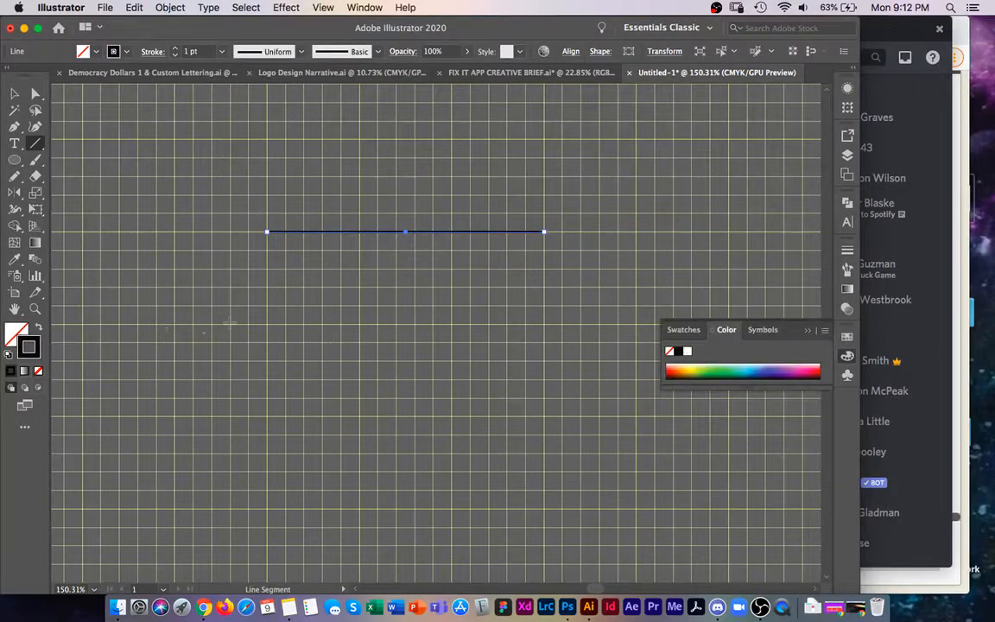
Duplicate the horizontal line one grid square straight below the original
{"action": "key", "text": "v"}
{"action": "left_click", "coordinate": [304, 332]}
{"action": "left_click", "coordinate": [460, 230]}
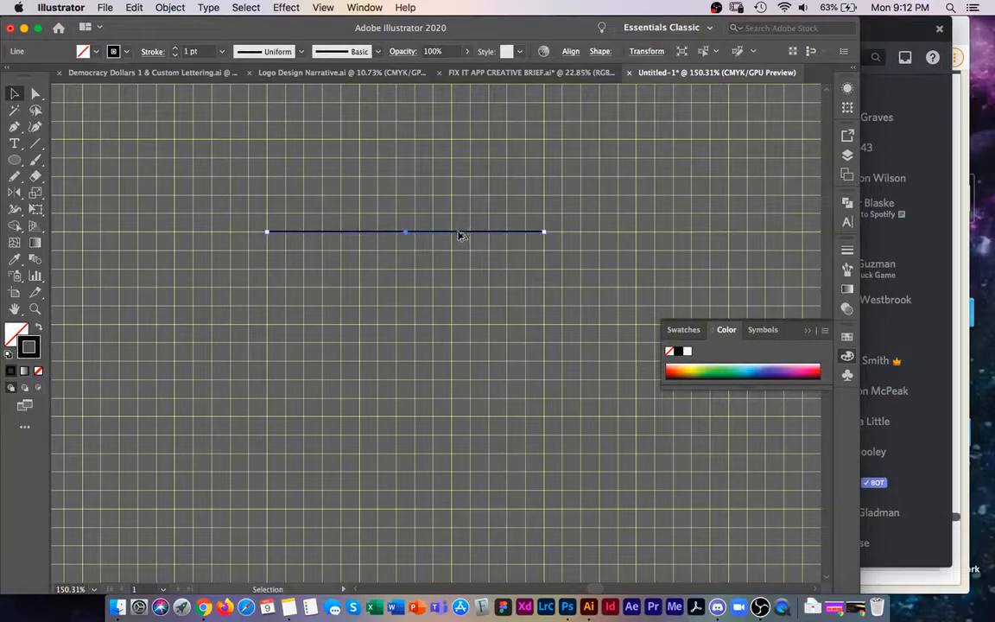
{"action": "key", "text": "super+shift+a"}
{"action": "left_click", "coordinate": [462, 232]}
{"action": "left_click_drag", "start_coordinate": [488, 236], "coordinate": [486, 260]}
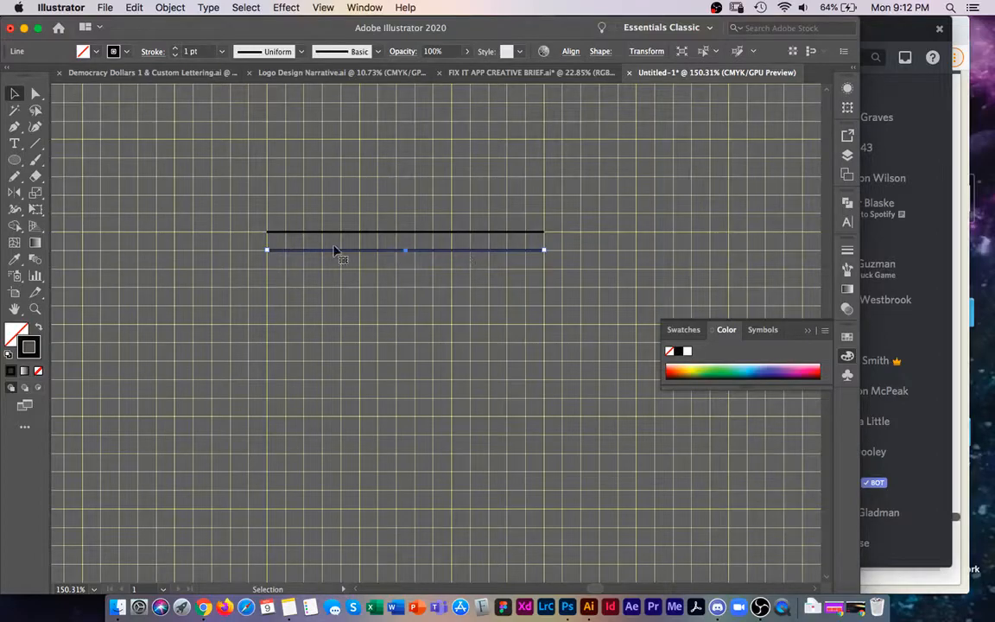
Repeat the downward duplication until there are 14 evenly spaced horizontal lines, and deselect them
{"action": "key", "text": "ctrl+d"}
{"action": "key", "text": "ctrl+d"}
{"action": "key", "text": "ctrl+d"}
{"action": "key", "text": "ctrl+d"}
{"action": "key", "text": "ctrl+d"}
{"action": "key", "text": "ctrl+d"}
{"action": "key", "text": "ctrl+d"}
{"action": "key", "text": "ctrl+d"}
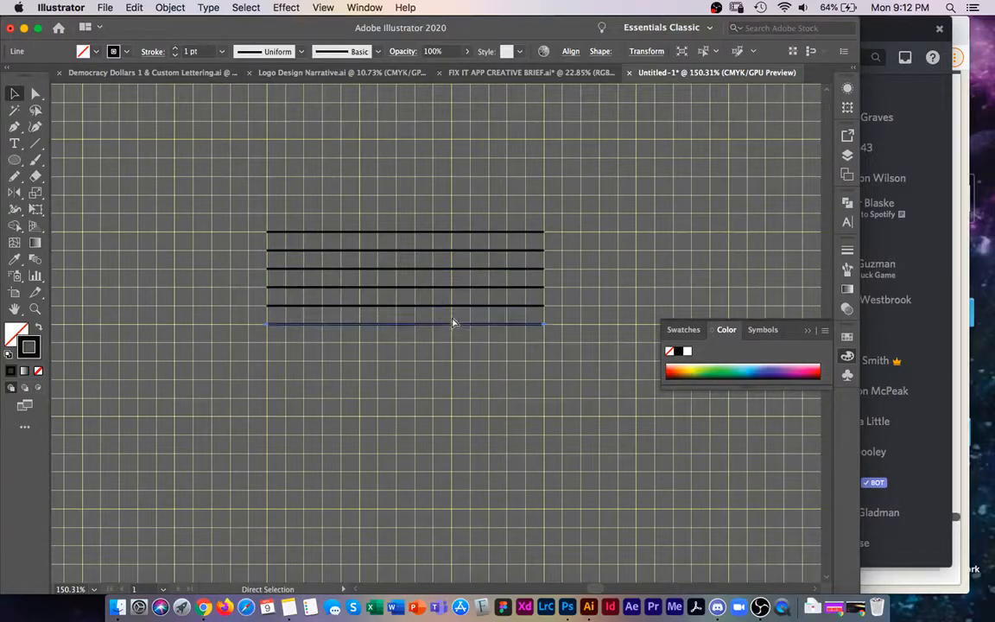
{"action": "key", "text": "ctrl+d"}
{"action": "key", "text": "ctrl+d"}
{"action": "key", "text": "ctrl+d"}
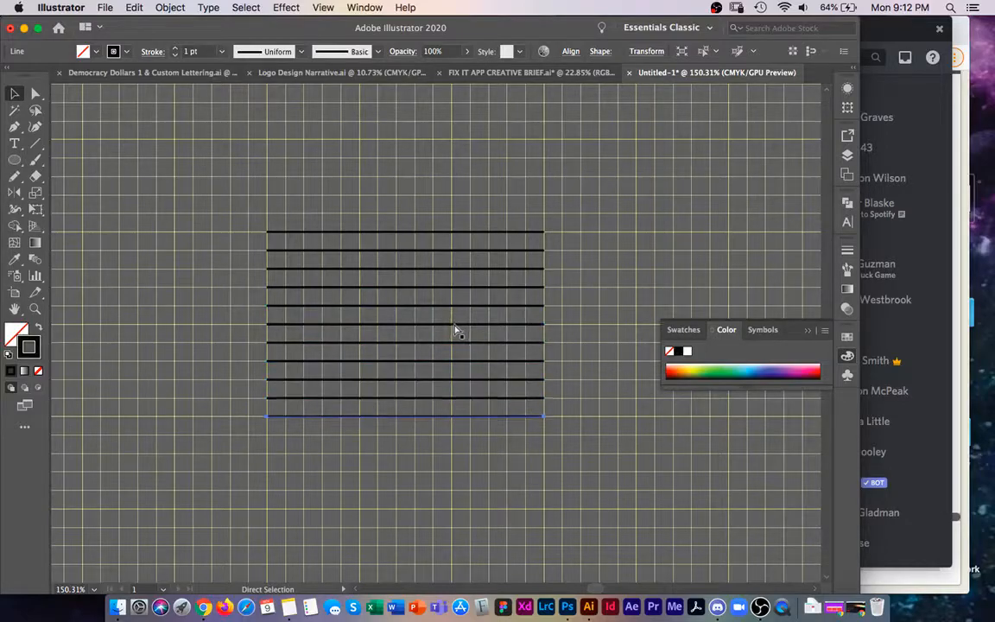
{"action": "key", "text": "ctrl+d"}
{"action": "left_click", "coordinate": [177, 373]}
{"action": "key", "text": "v"}
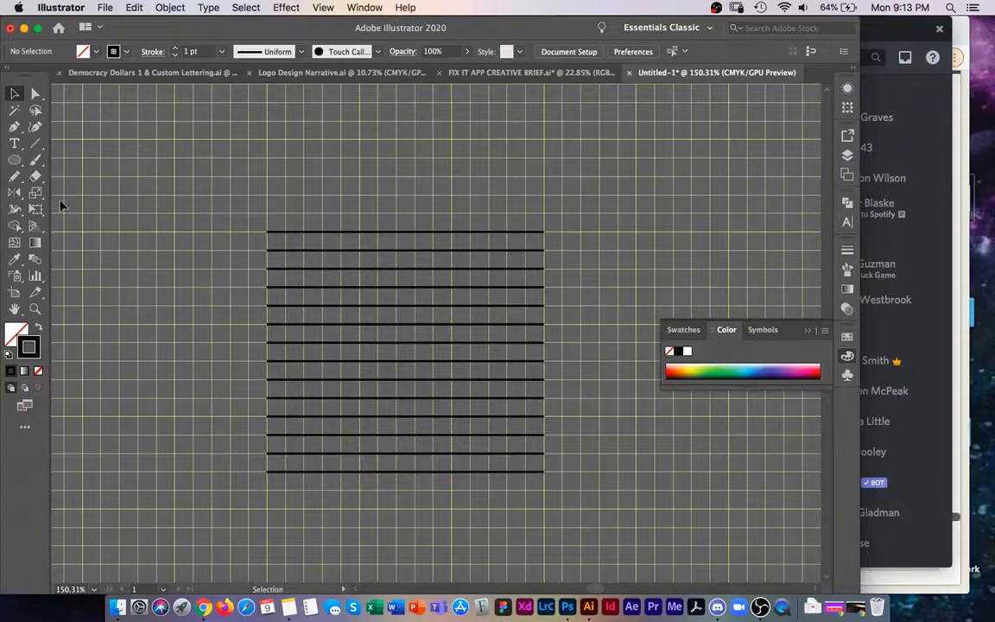
Draw a vertical line joining the left ends of all horizontal lines and duplicate it one grid square to the right
{"action": "left_click", "coordinate": [36, 142]}
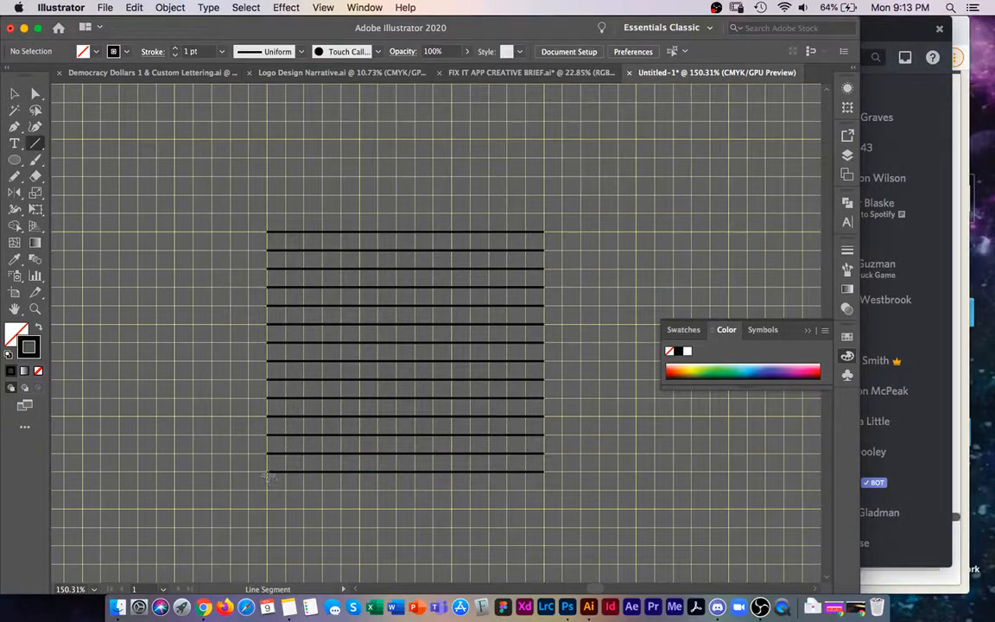
{"action": "mouse_move", "coordinate": [267, 441]}
{"action": "left_mouse_down"}
{"action": "mouse_move", "coordinate": [267, 216]}
{"action": "mouse_move", "coordinate": [267, 232]}
{"action": "left_mouse_up"}
{"action": "key", "text": "v"}
{"action": "left_click_drag", "start_coordinate": [268, 424], "coordinate": [285, 427]}
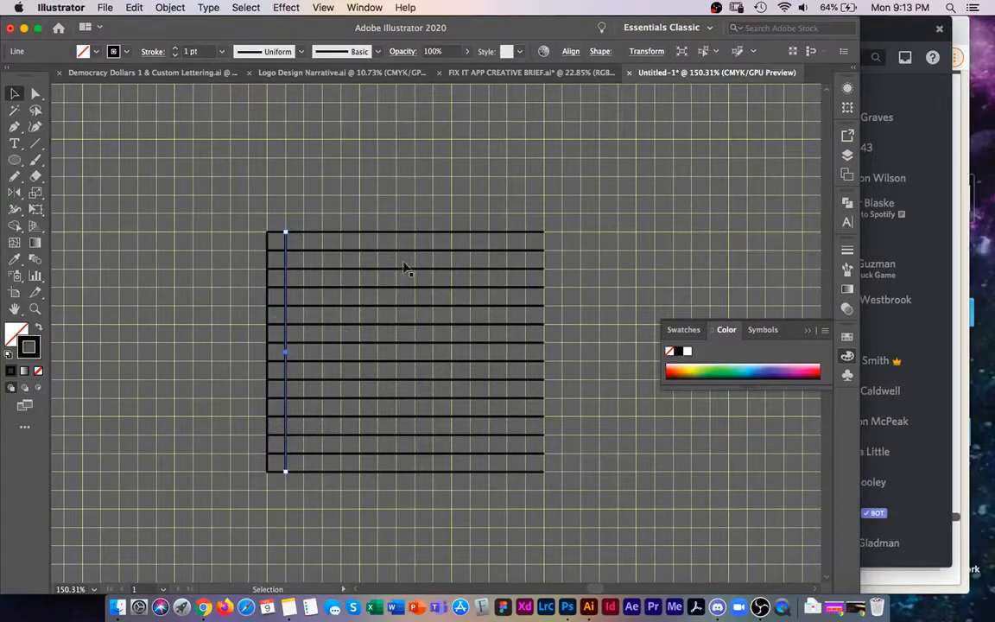
Repeat the sideways duplication of the vertical line until the copies reach the right ends of the horizontal lines
{"action": "key", "text": "ctrl+d"}
{"action": "key", "text": "ctrl+d"}
{"action": "key", "text": "ctrl+d"}
{"action": "key", "text": "ctrl+d"}
{"action": "key", "text": "ctrl+d"}
{"action": "key", "text": "ctrl+d"}
{"action": "key", "text": "ctrl+d"}
{"action": "key", "text": "ctrl+d"}
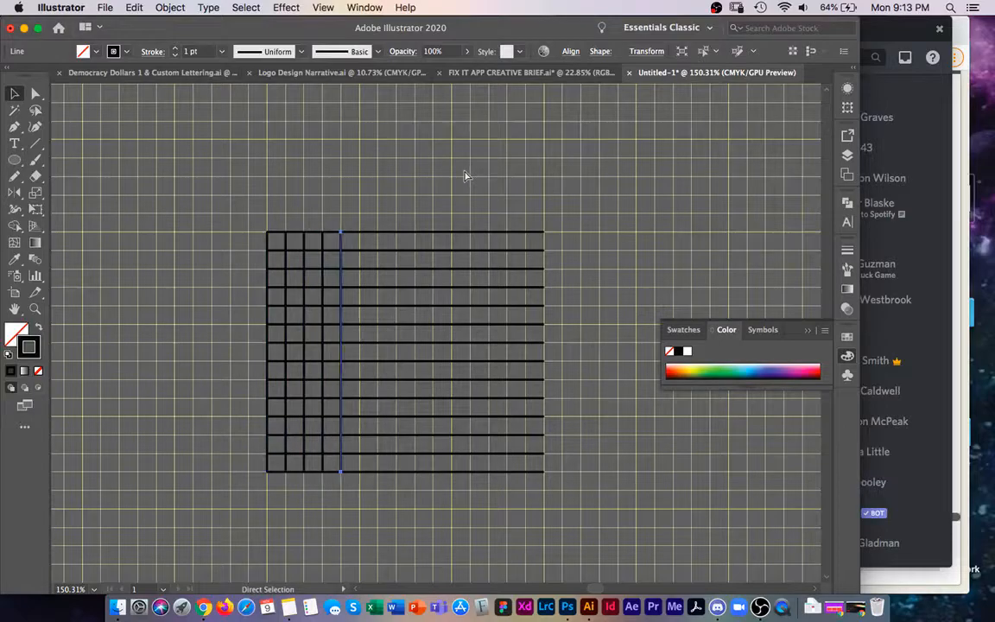
{"action": "key", "text": "super+d"}
{"action": "key", "text": "super+d"}
{"action": "key", "text": "super+d"}
{"action": "key", "text": "super+d"}
{"action": "key", "text": "super+d"}
{"action": "key", "text": "super+d"}
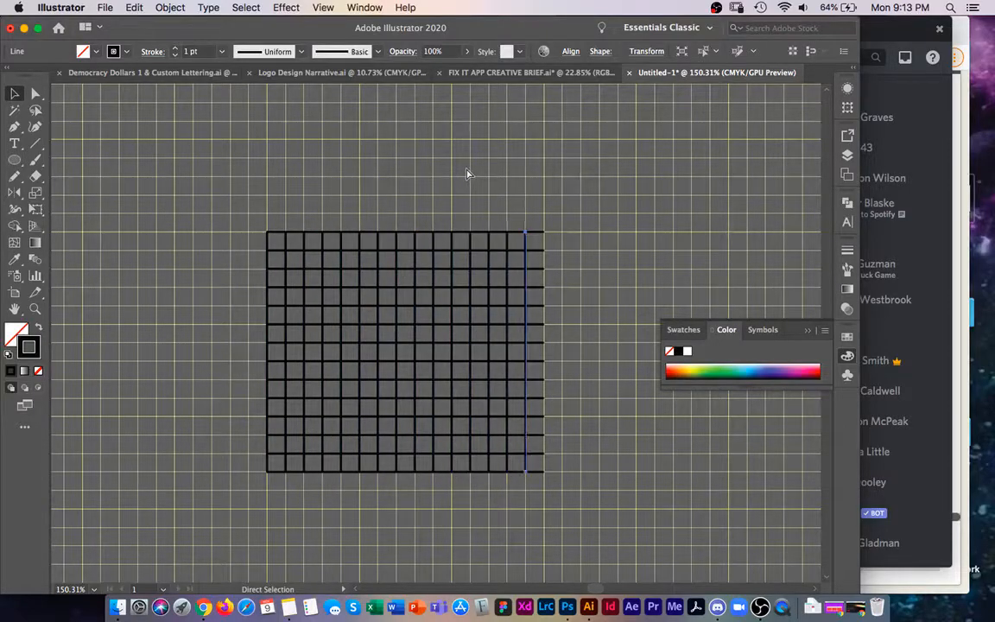
Select all the lines of the drawn grid and set their stroke to none
{"action": "left_click_drag", "start_coordinate": [257, 217], "coordinate": [562, 484]}
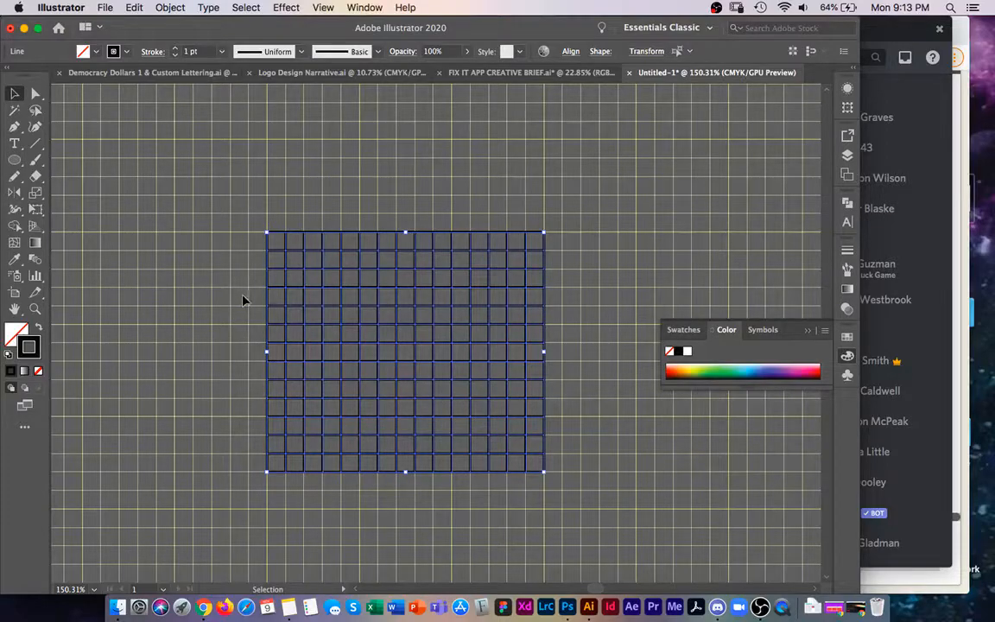
{"action": "left_click", "coordinate": [848, 359]}
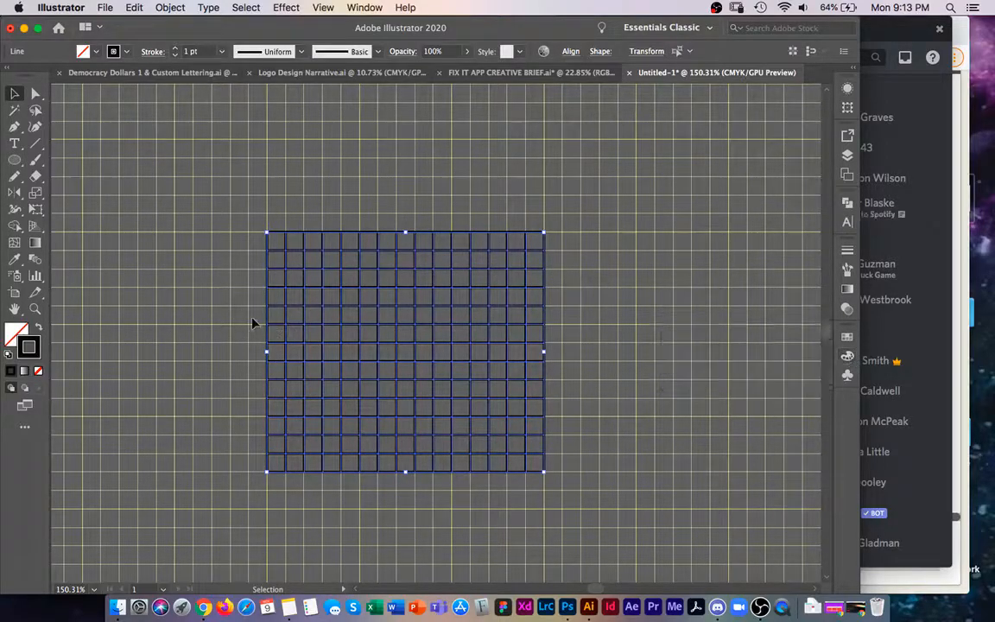
{"action": "left_click", "coordinate": [127, 52]}
{"action": "left_click", "coordinate": [8, 75]}
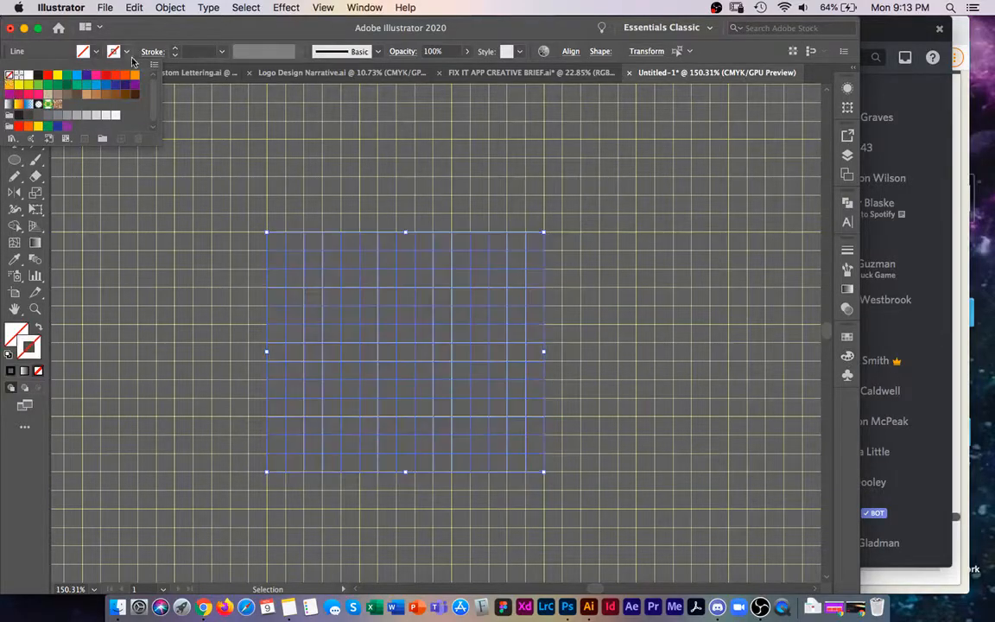
{"action": "left_click", "coordinate": [127, 52]}
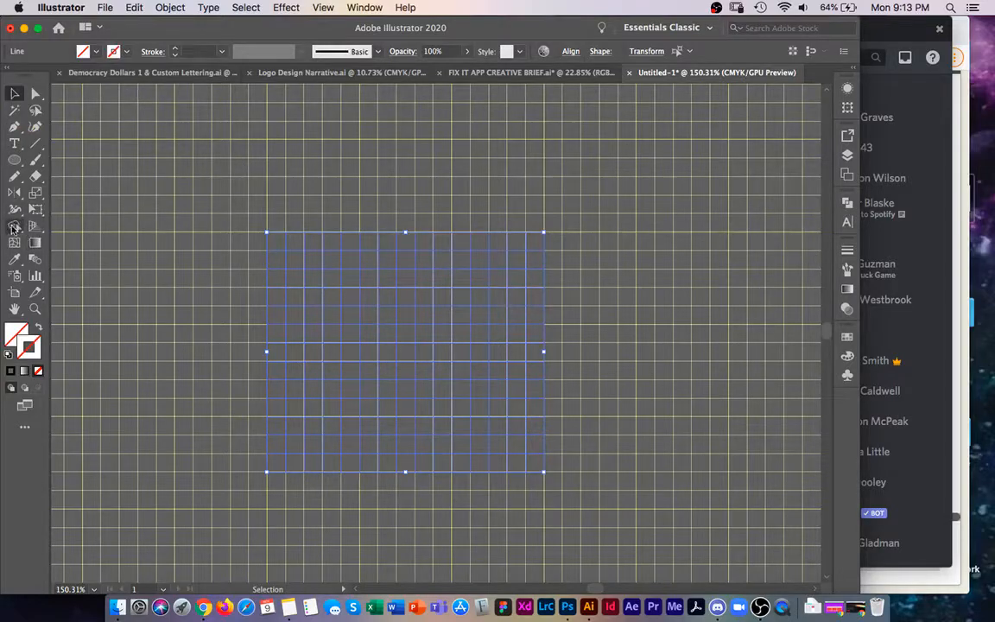
With Shape Builder and a yellow fill, merge grid cells into a Z-like stepped shape in the grid's lower middle
{"action": "left_click", "coordinate": [13, 227]}
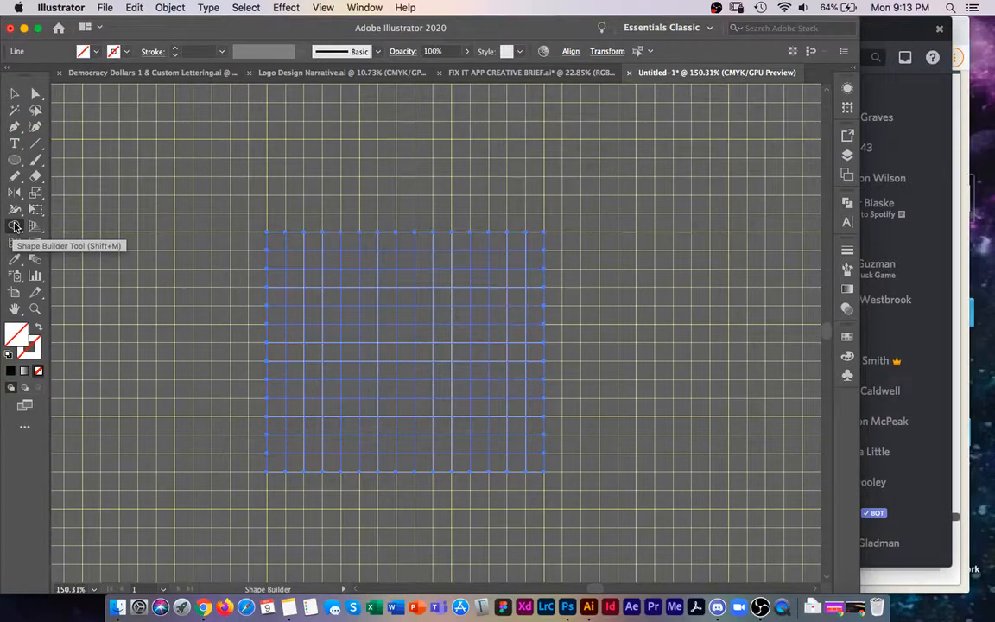
{"action": "left_click", "coordinate": [94, 52]}
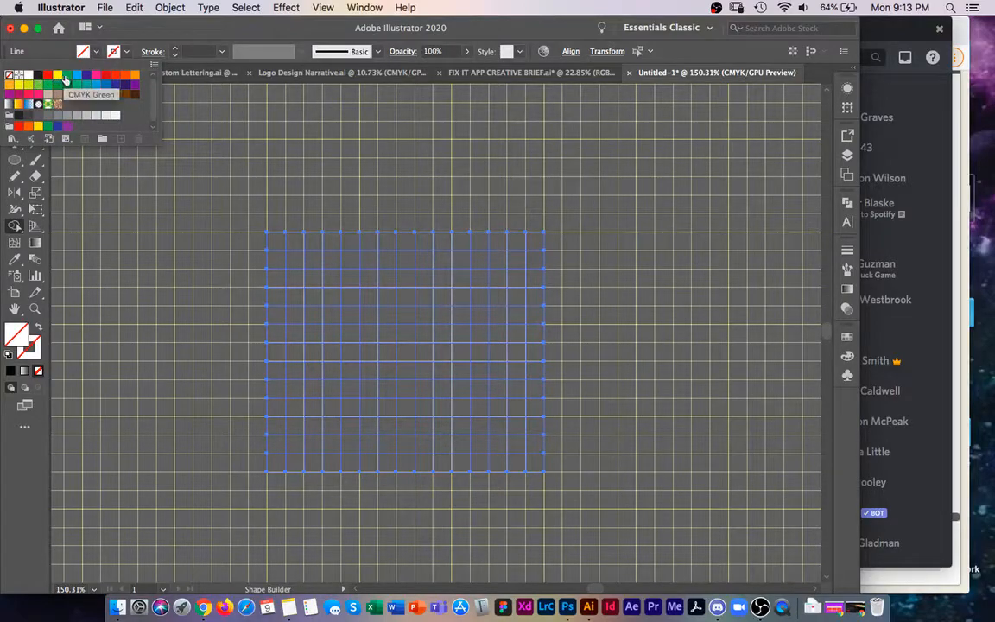
{"action": "left_click", "coordinate": [58, 76]}
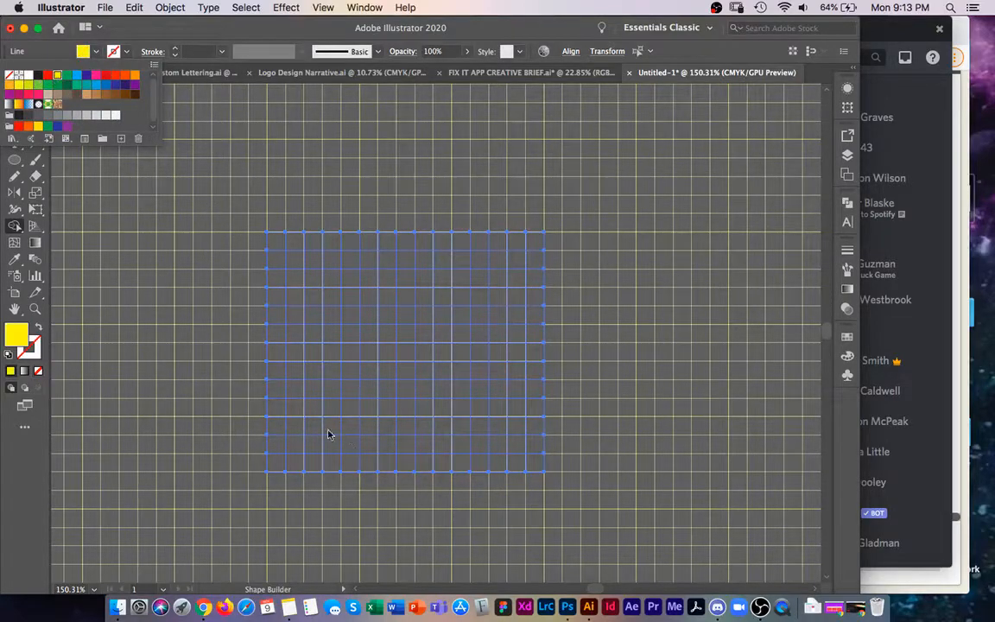
{"action": "left_click", "coordinate": [96, 51]}
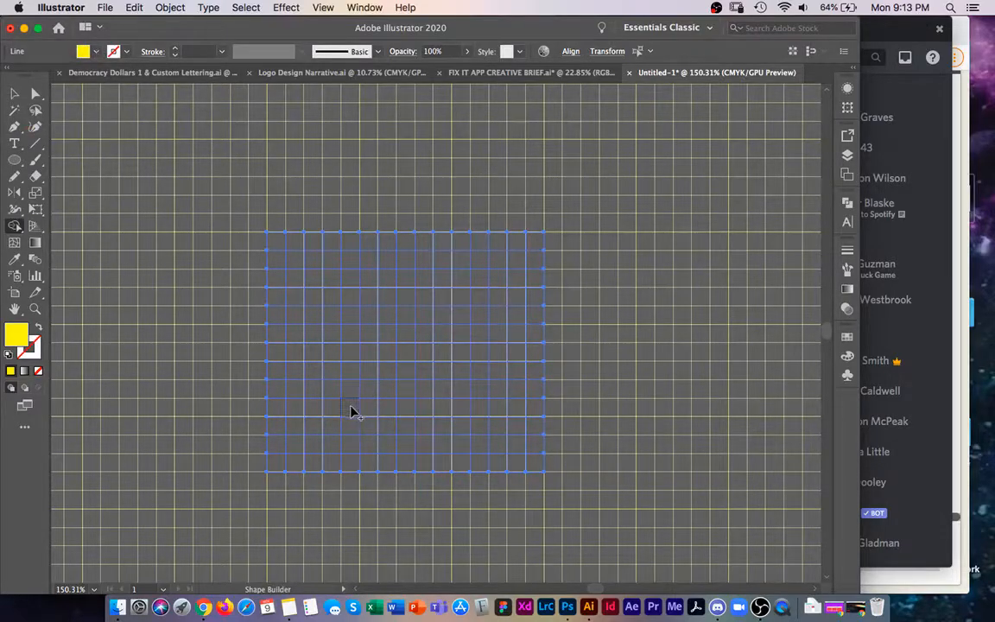
{"action": "mouse_move", "coordinate": [383, 414]}
{"action": "left_mouse_down"}
{"action": "mouse_move", "coordinate": [389, 374]}
{"action": "mouse_move", "coordinate": [423, 378]}
{"action": "left_mouse_up"}
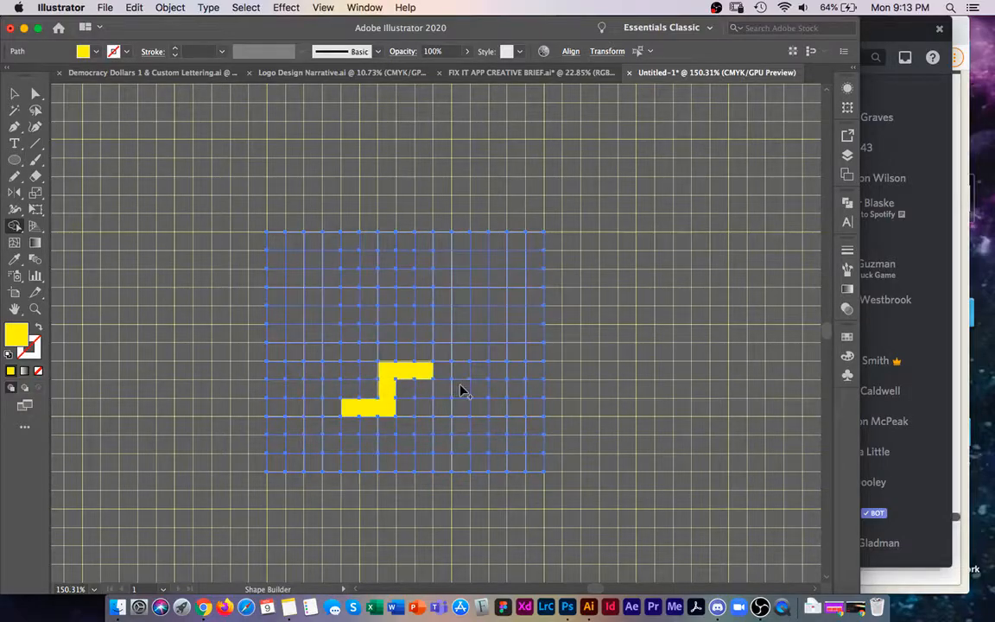
Merge cells into a matching stepped shape with a CMYK Green fill, directly up and left of the yellow one
{"action": "left_click", "coordinate": [96, 52]}
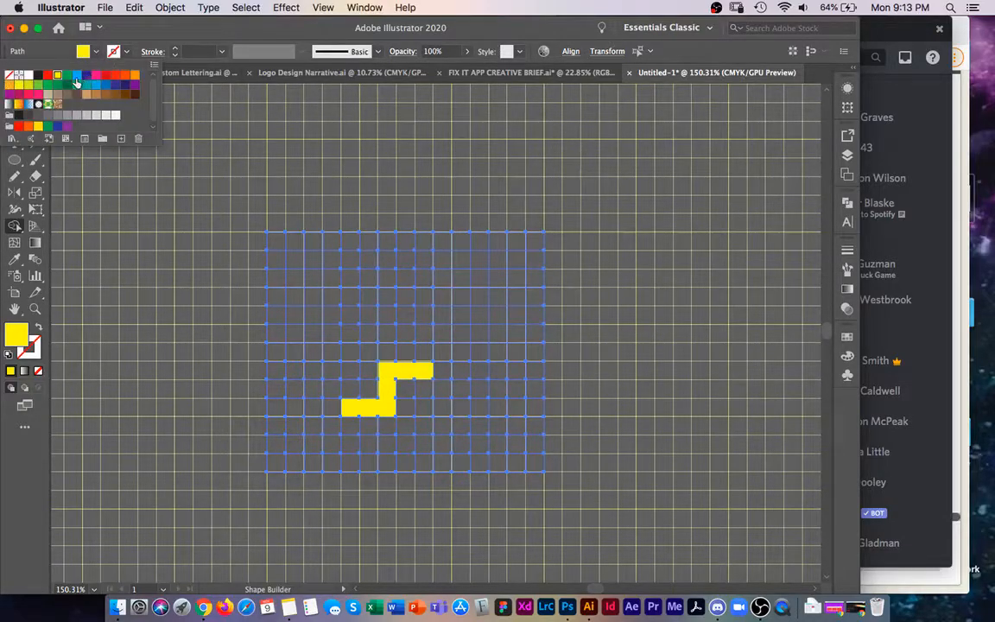
{"action": "left_click", "coordinate": [66, 75]}
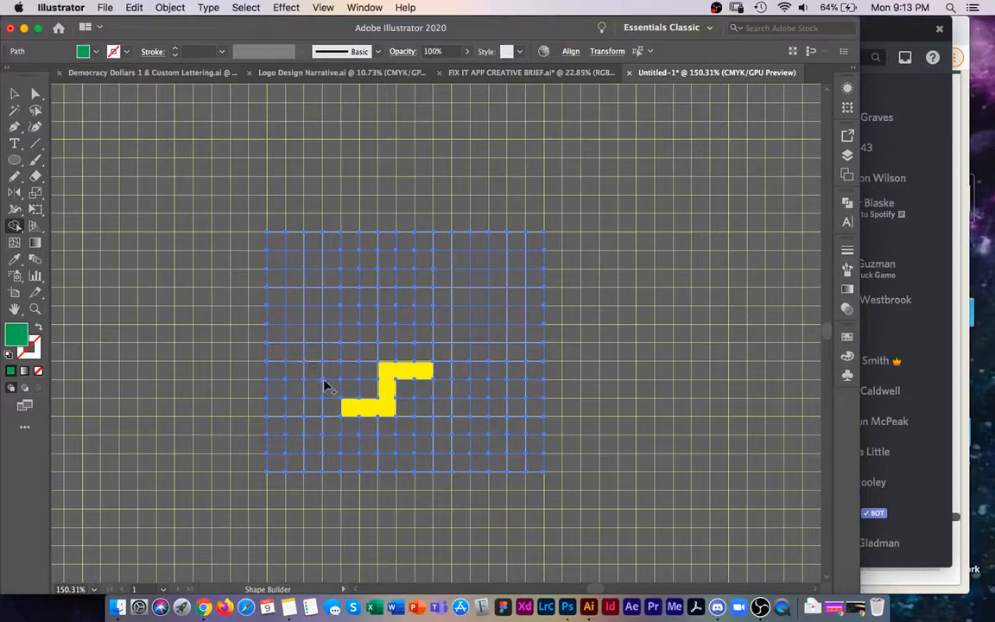
{"action": "mouse_move", "coordinate": [361, 393]}
{"action": "left_mouse_down"}
{"action": "mouse_move", "coordinate": [369, 351]}
{"action": "mouse_move", "coordinate": [411, 355]}
{"action": "left_mouse_up"}
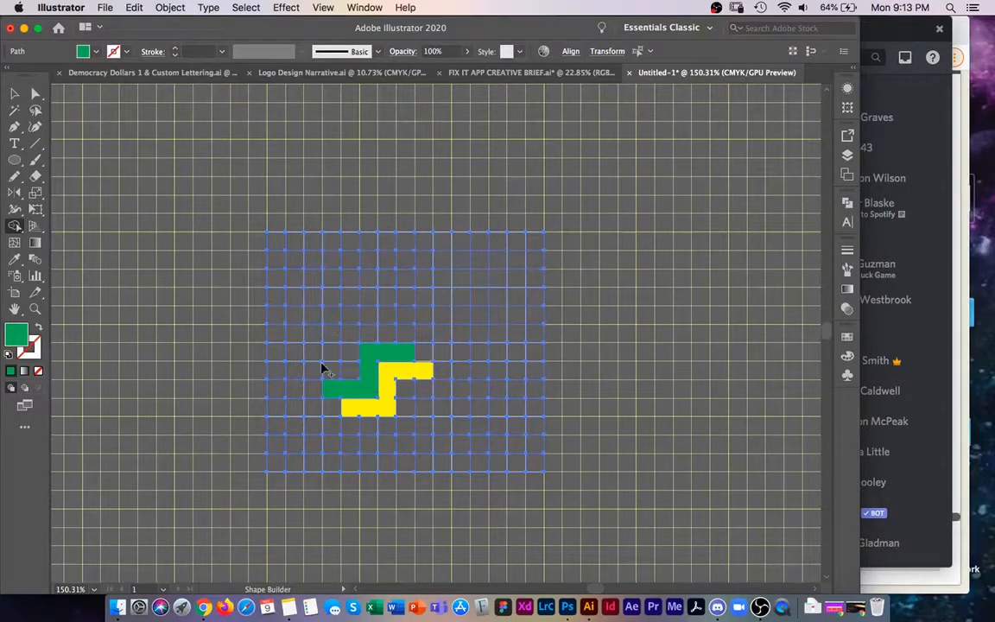
Merge cells into a matching stepped shape with a light blue fill, directly down and right of the yellow one
{"action": "left_click", "coordinate": [96, 52]}
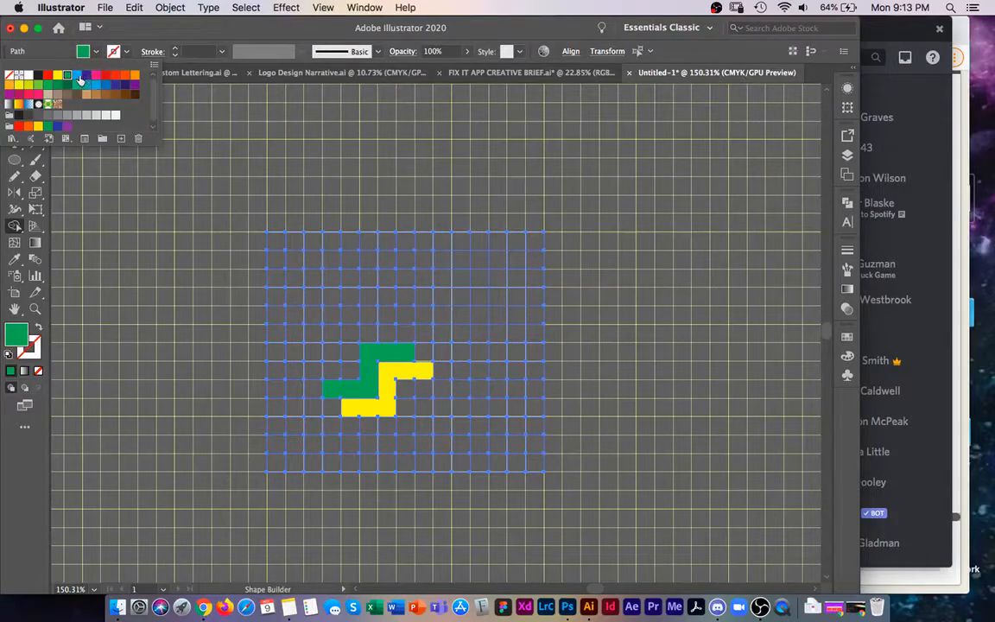
{"action": "left_click", "coordinate": [73, 71]}
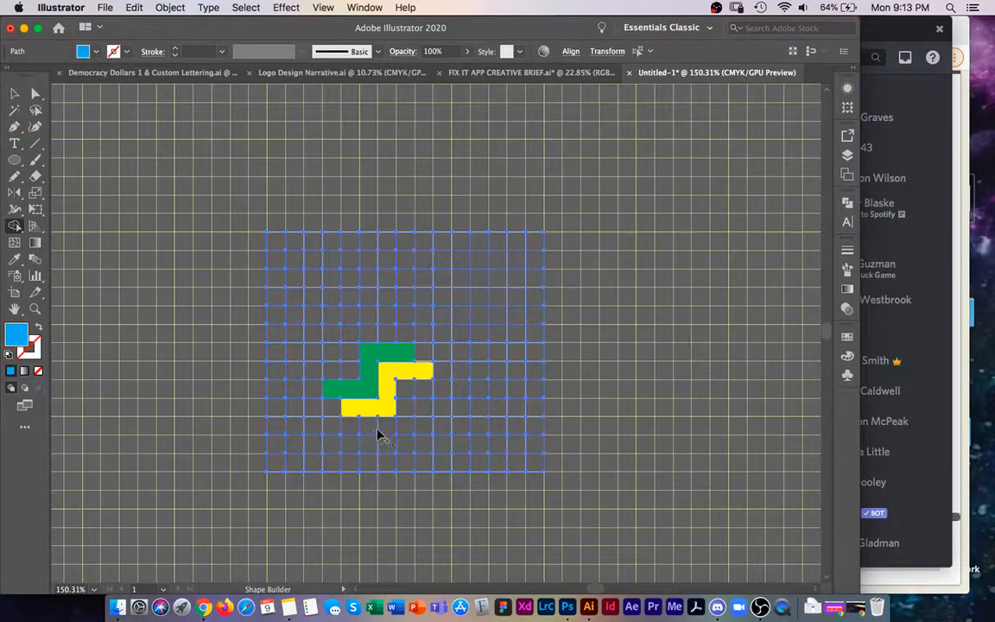
{"action": "mouse_move", "coordinate": [408, 430]}
{"action": "left_mouse_down"}
{"action": "mouse_move", "coordinate": [406, 390]}
{"action": "mouse_move", "coordinate": [449, 390]}
{"action": "left_mouse_up"}
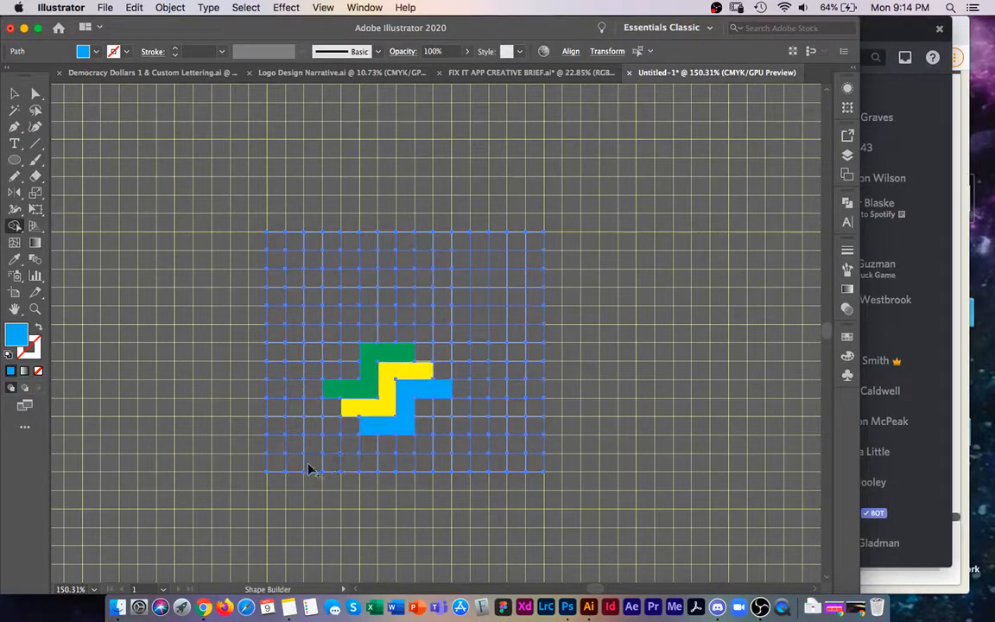
With a yellow fill, extend the yellow stepped shape around both ends of the green one, then merge all three coloured shapes with Shape Builder
{"action": "left_click", "coordinate": [95, 52]}
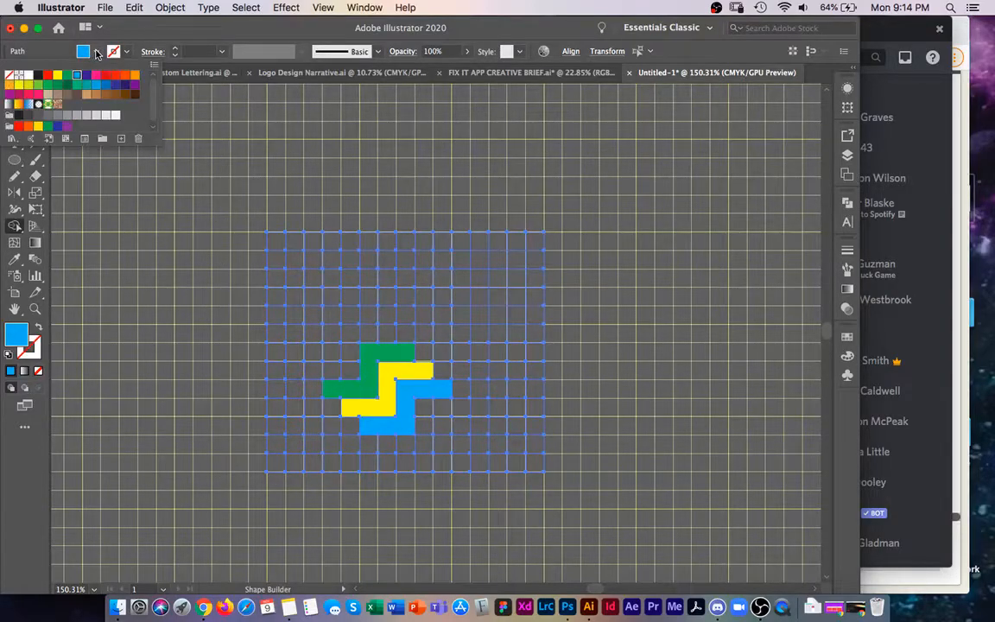
{"action": "left_click", "coordinate": [56, 76]}
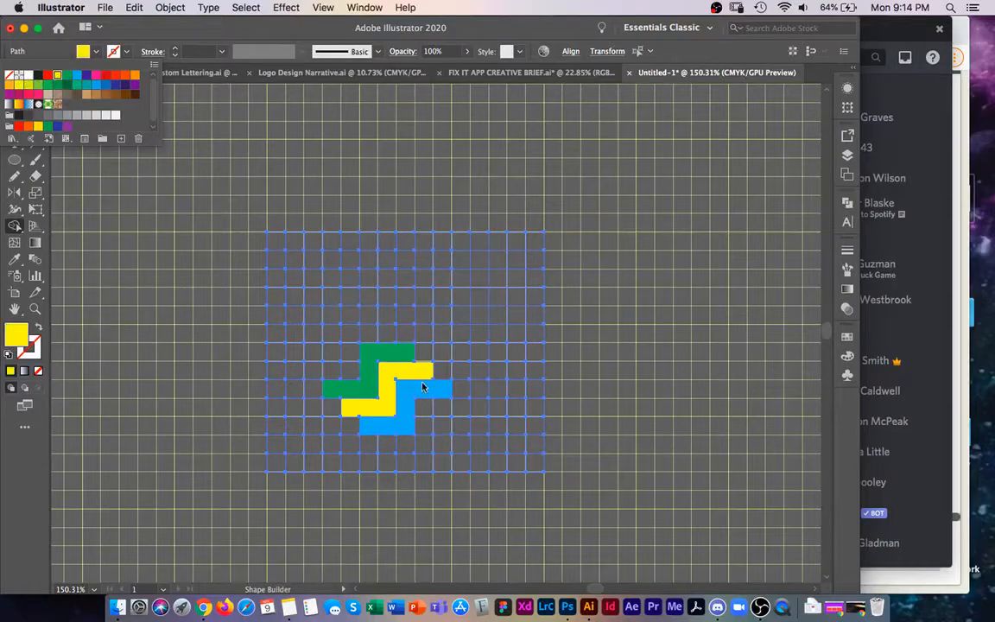
{"action": "left_click", "coordinate": [425, 374]}
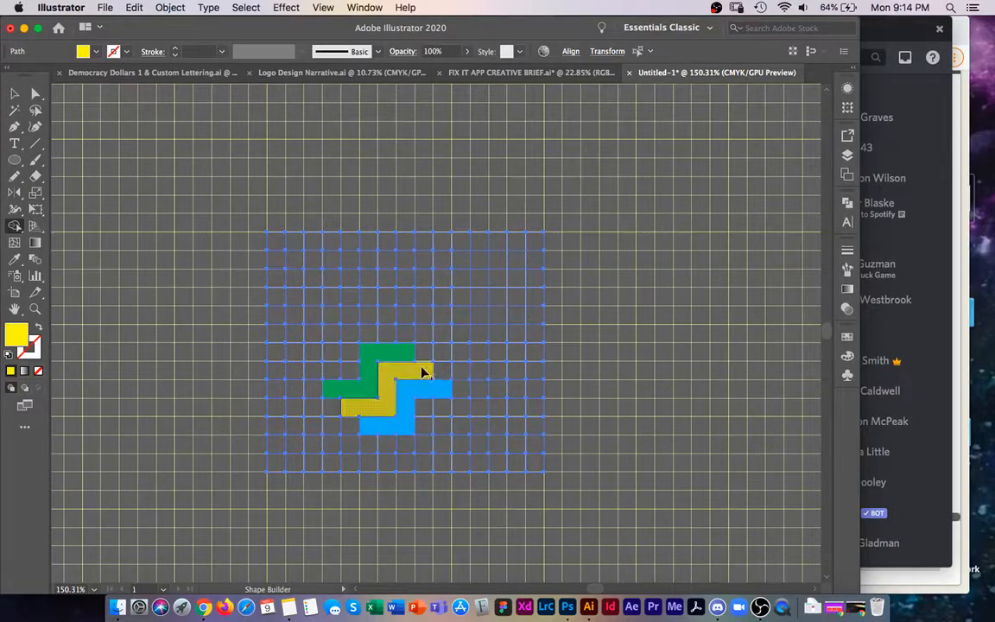
{"action": "mouse_move", "coordinate": [425, 371]}
{"action": "left_mouse_down"}
{"action": "mouse_move", "coordinate": [422, 335]}
{"action": "mouse_move", "coordinate": [412, 337]}
{"action": "left_mouse_up"}
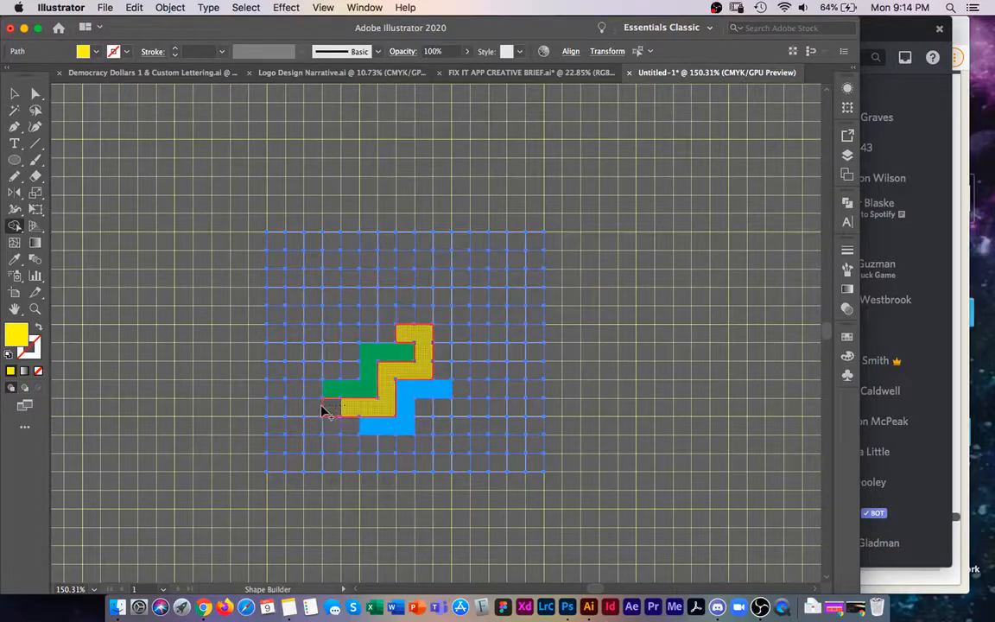
{"action": "left_click_drag", "start_coordinate": [316, 397], "coordinate": [316, 397]}
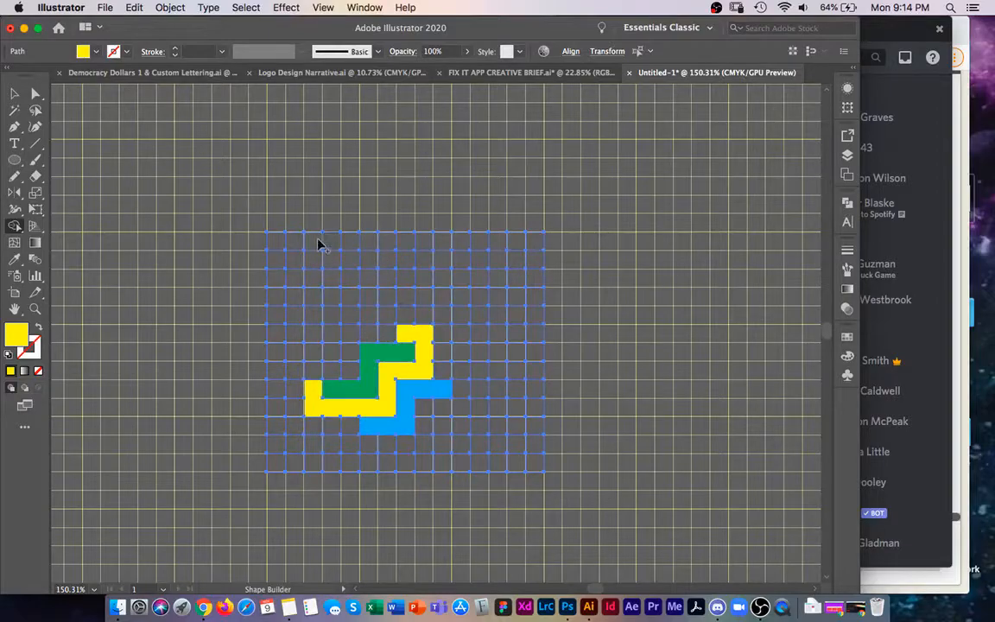
{"action": "left_click_drag", "start_coordinate": [366, 381], "coordinate": [410, 407]}
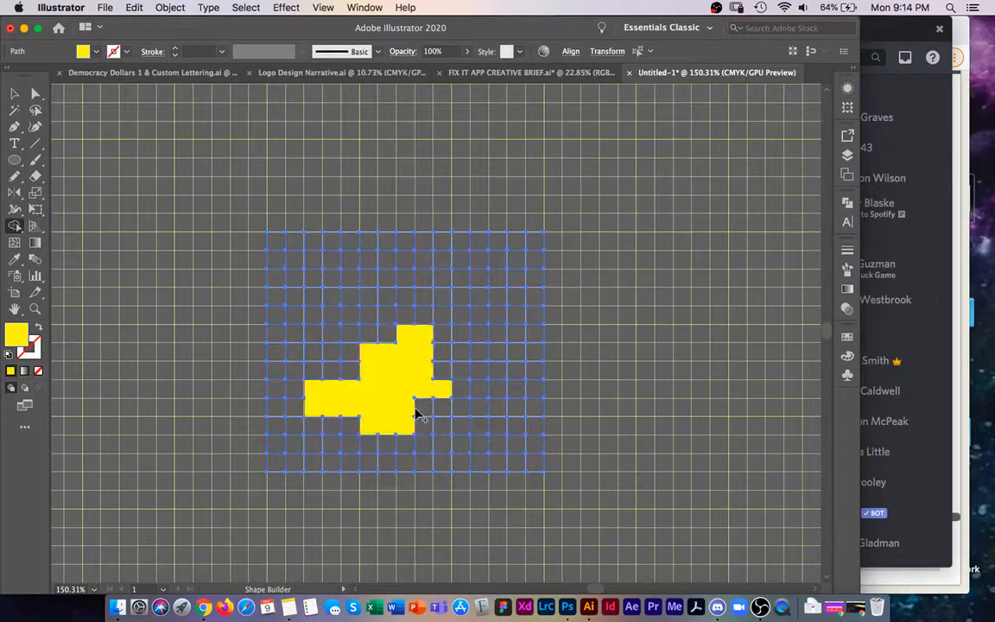
Undo the shape merges and the stroke removal until the line grid has its 1 pt black stroke again
{"action": "key", "text": "v"}
{"action": "key", "text": "super+z"}
{"action": "key", "text": "super+z"}
{"action": "key", "text": "super+z"}
{"action": "key", "text": "super+z"}
{"action": "key", "text": "super+z"}
{"action": "key", "text": "super+z"}
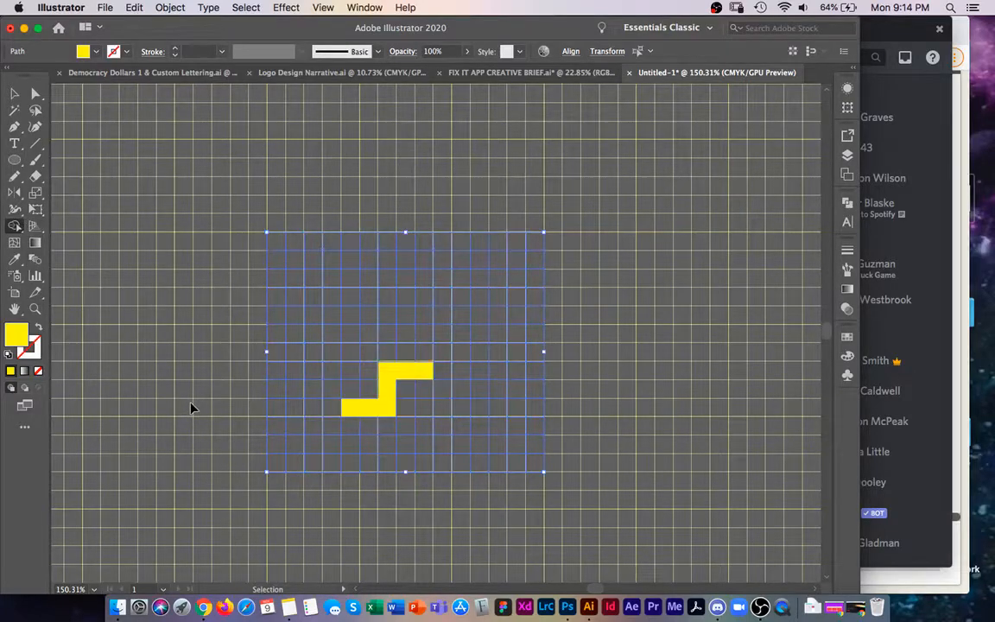
{"action": "key", "text": "super+z"}
{"action": "key", "text": "v"}
{"action": "key", "text": "super+z"}
{"action": "key", "text": "super+z"}
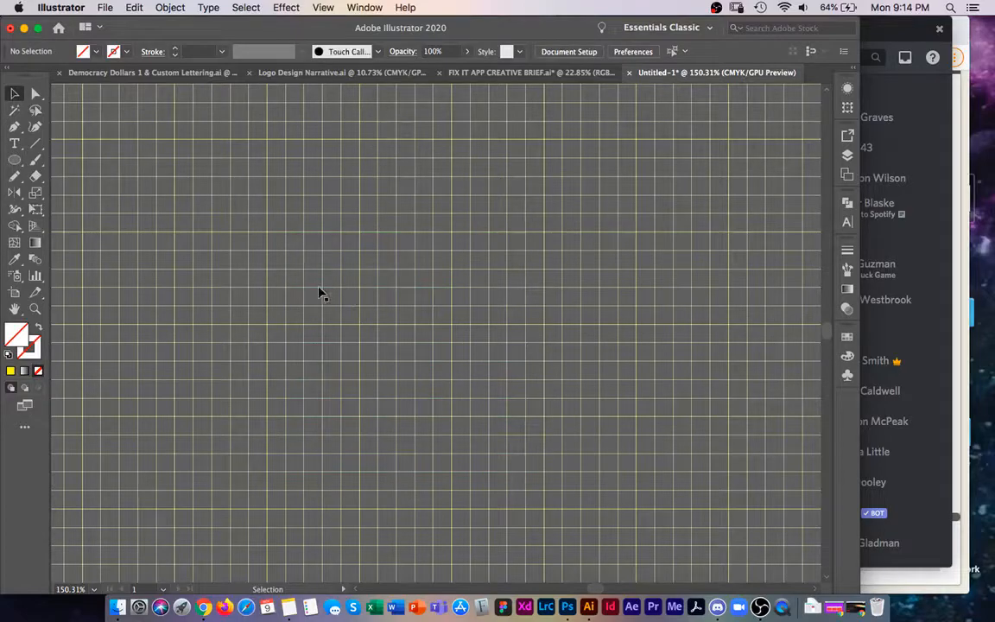
{"action": "key", "text": "super+shift+z"}
{"action": "left_click", "coordinate": [161, 365]}
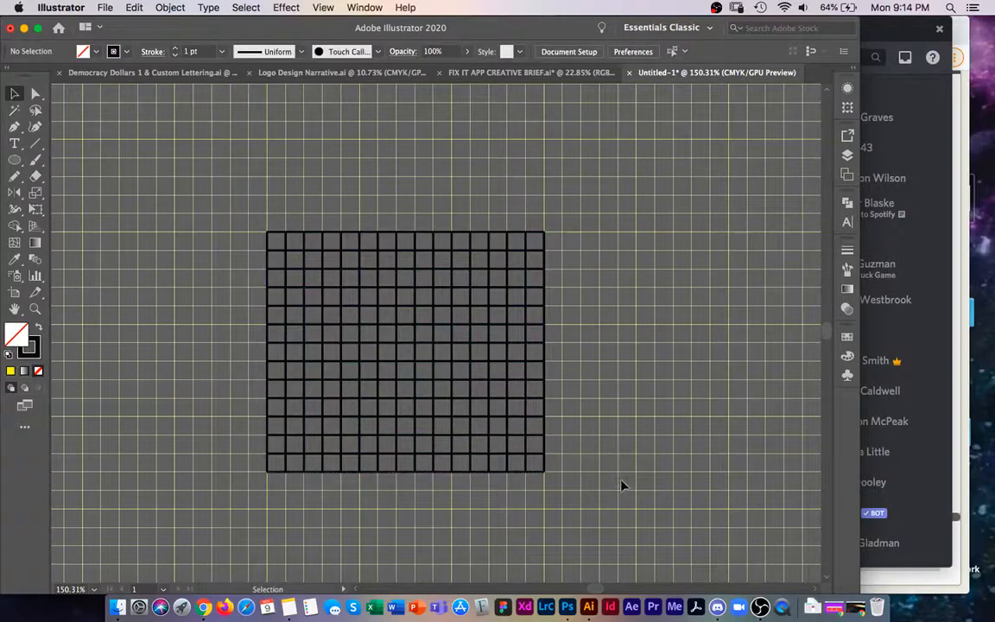
{"action": "key", "text": "super+a"}
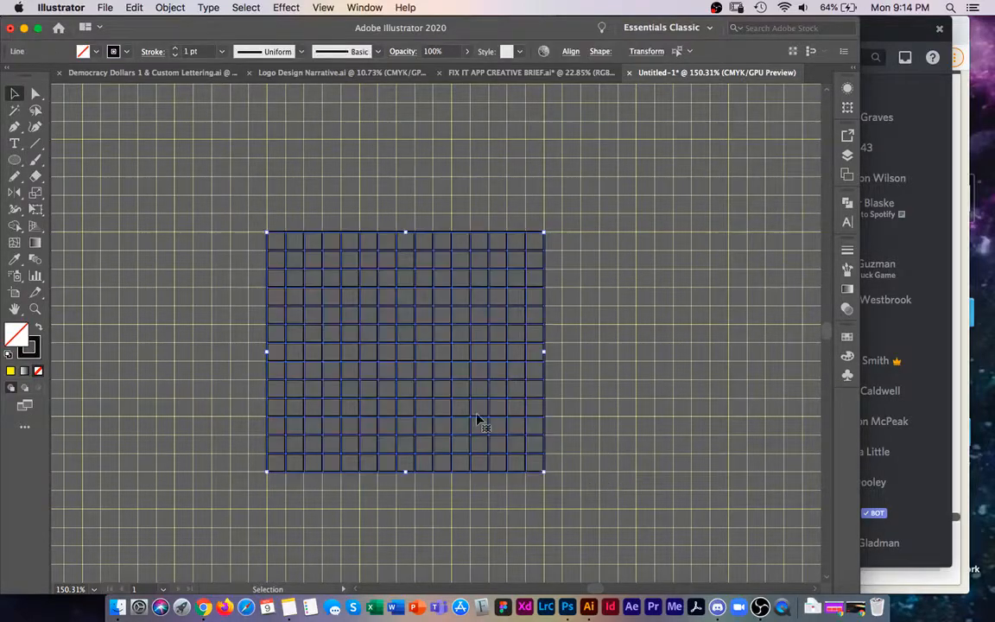
{"action": "left_click", "coordinate": [157, 277]}
Draw a circle two grid cells in diameter with the Ellipse tool, just left of the line grid
{"action": "left_click", "coordinate": [14, 160]}
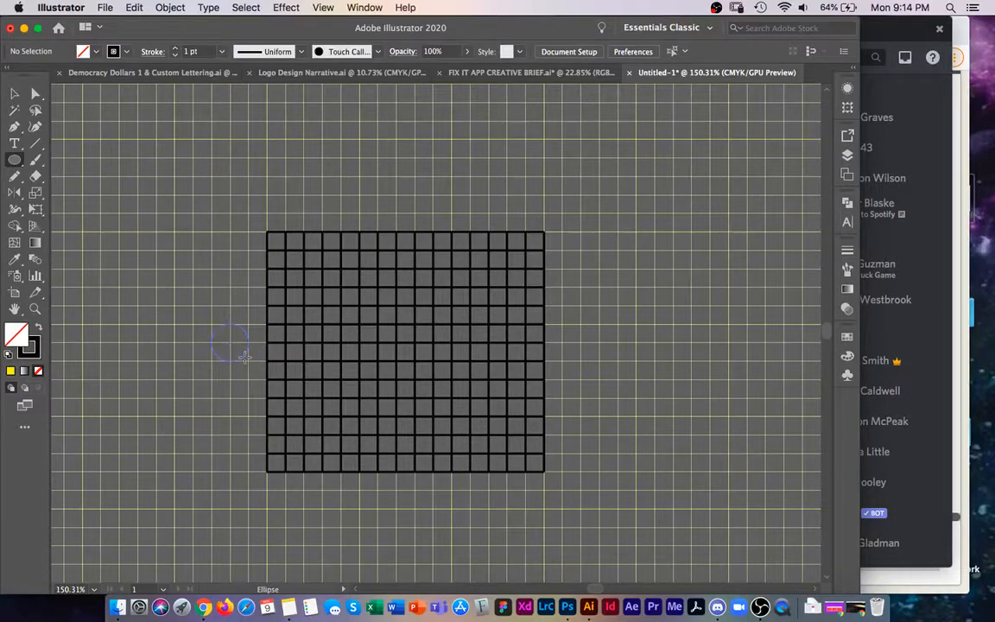
{"action": "left_click_drag", "start_coordinate": [244, 356], "coordinate": [249, 360]}
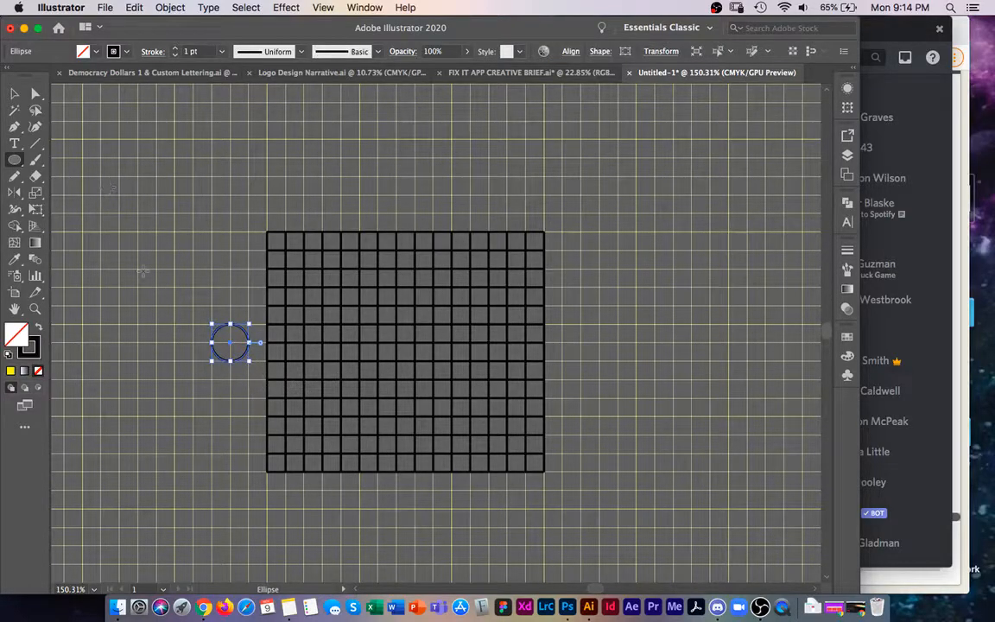
{"action": "key", "text": "v"}
{"action": "key", "text": "super"}
Scale copies of the circle outward from its centre, each two grid cells wider in diameter, to make seven concentric circles
{"action": "left_click", "coordinate": [13, 94]}
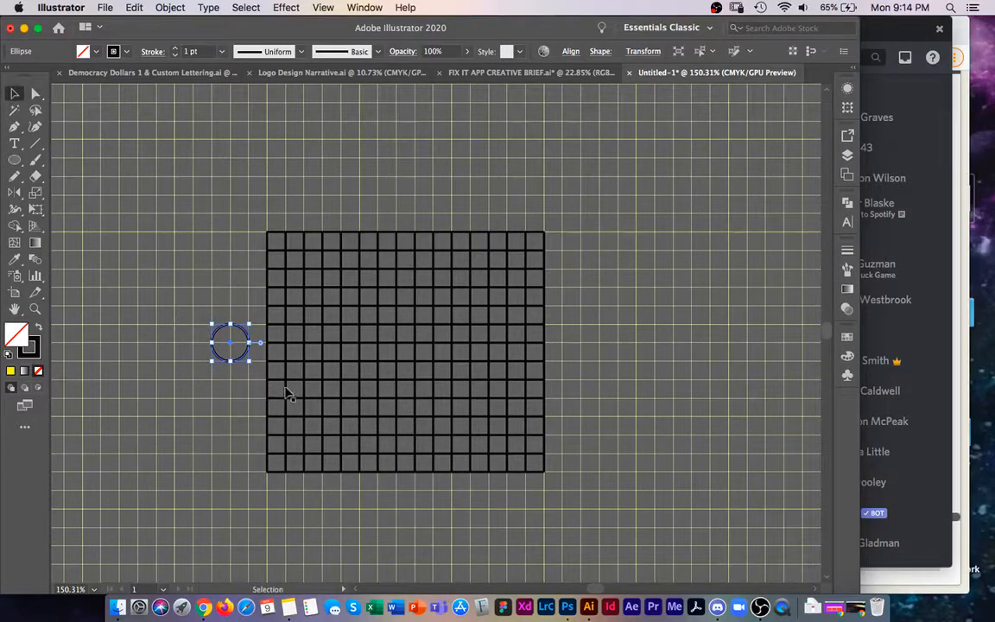
{"action": "mouse_move", "coordinate": [249, 361]}
{"action": "left_mouse_down"}
{"action": "mouse_move", "coordinate": [267, 382]}
{"action": "mouse_move", "coordinate": [260, 377]}
{"action": "left_mouse_up"}
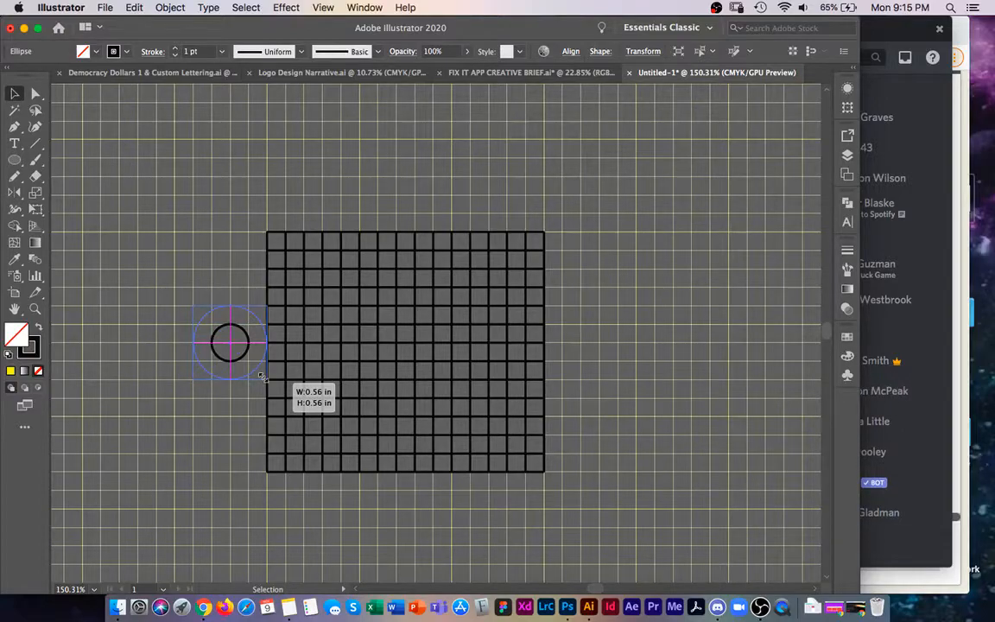
{"action": "left_click_drag", "start_coordinate": [262, 376], "coordinate": [266, 378]}
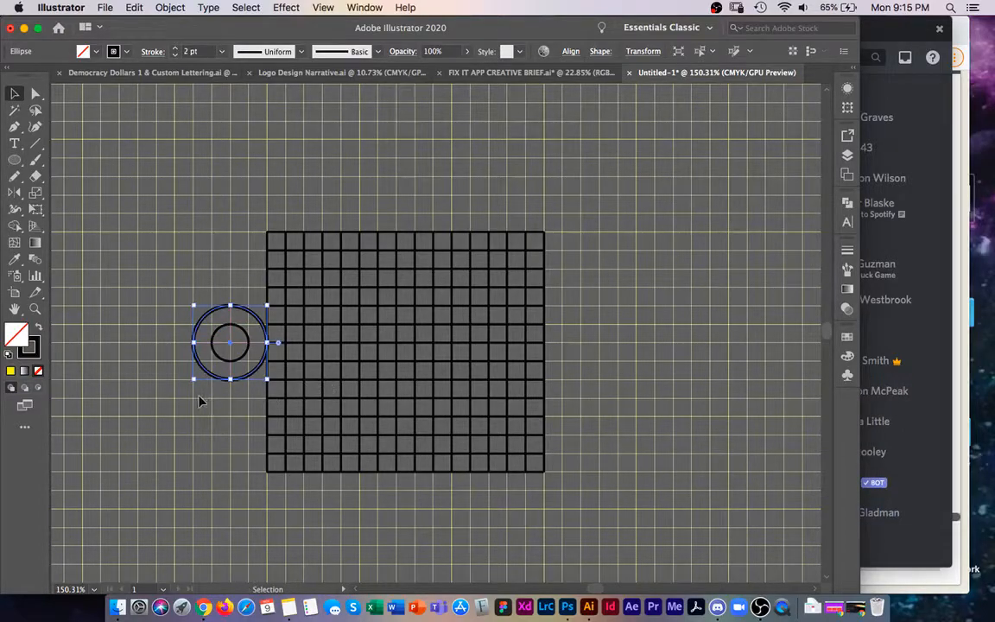
{"action": "left_click_drag", "start_coordinate": [266, 379], "coordinate": [286, 399]}
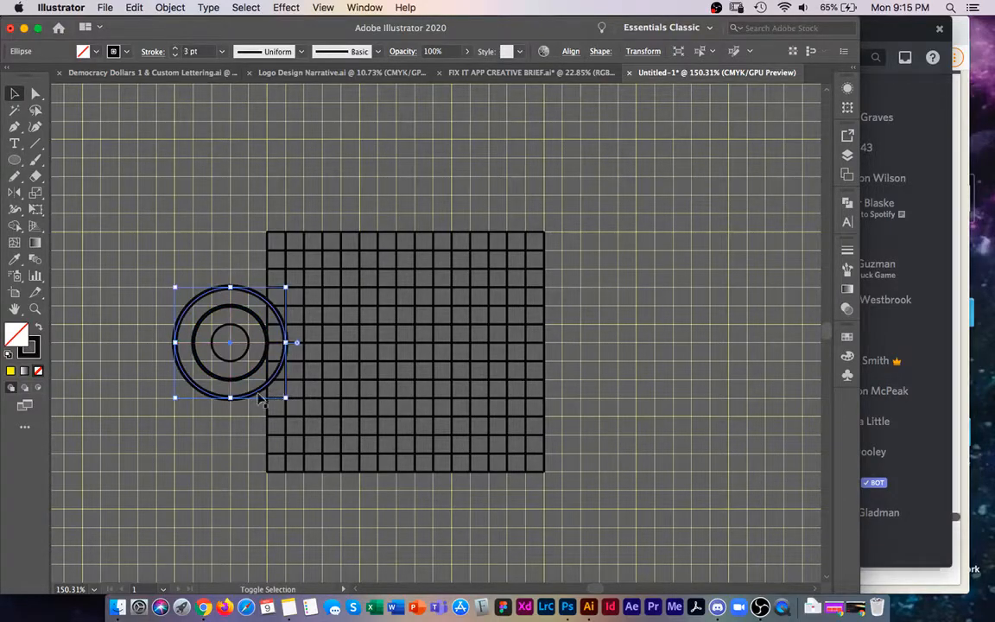
{"action": "left_click_drag", "start_coordinate": [285, 398], "coordinate": [305, 416]}
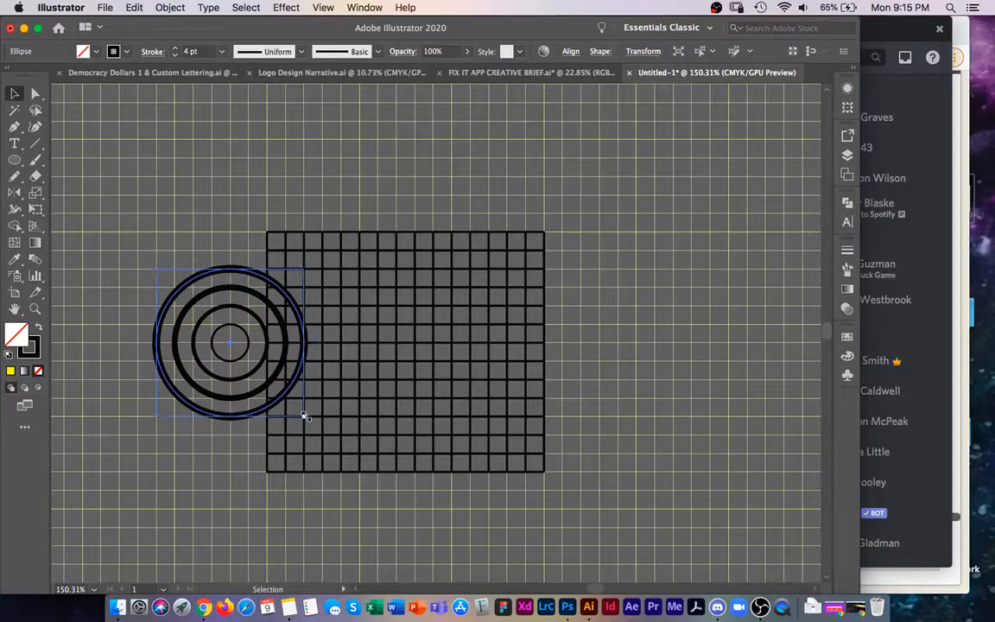
{"action": "mouse_move", "coordinate": [304, 415]}
{"action": "left_mouse_down"}
{"action": "mouse_move", "coordinate": [328, 432]}
{"action": "mouse_move", "coordinate": [350, 473]}
{"action": "left_mouse_up"}
{"action": "key", "text": "v"}
{"action": "key", "text": "a"}
{"action": "key", "text": "v"}
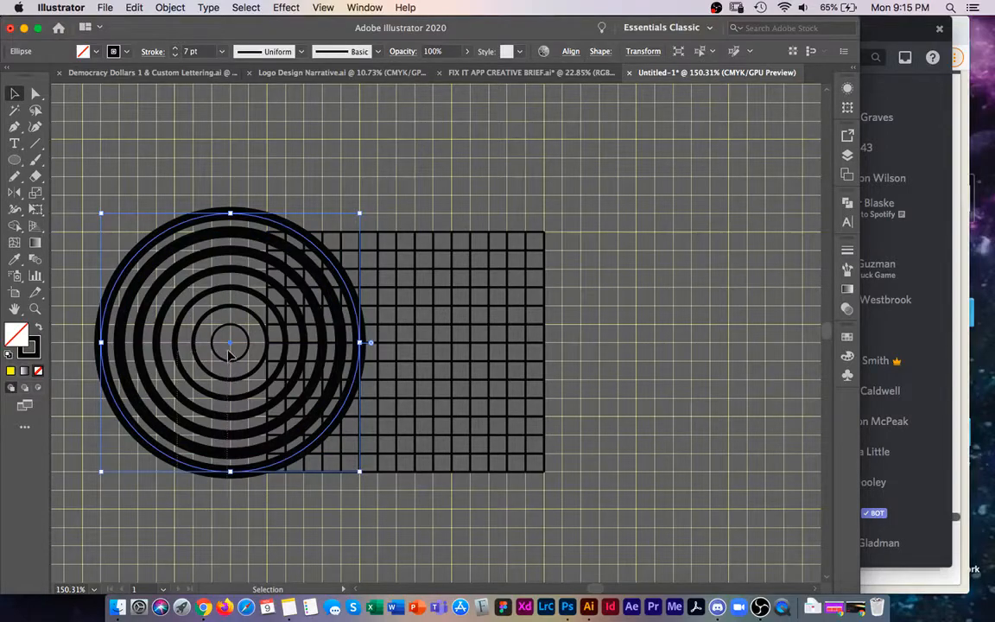
Select all seven concentric circles and match their strokes to the innermost circle's 1 pt stroke with the Eyedropper
{"action": "key", "text": "super+a"}
{"action": "key", "text": "i"}
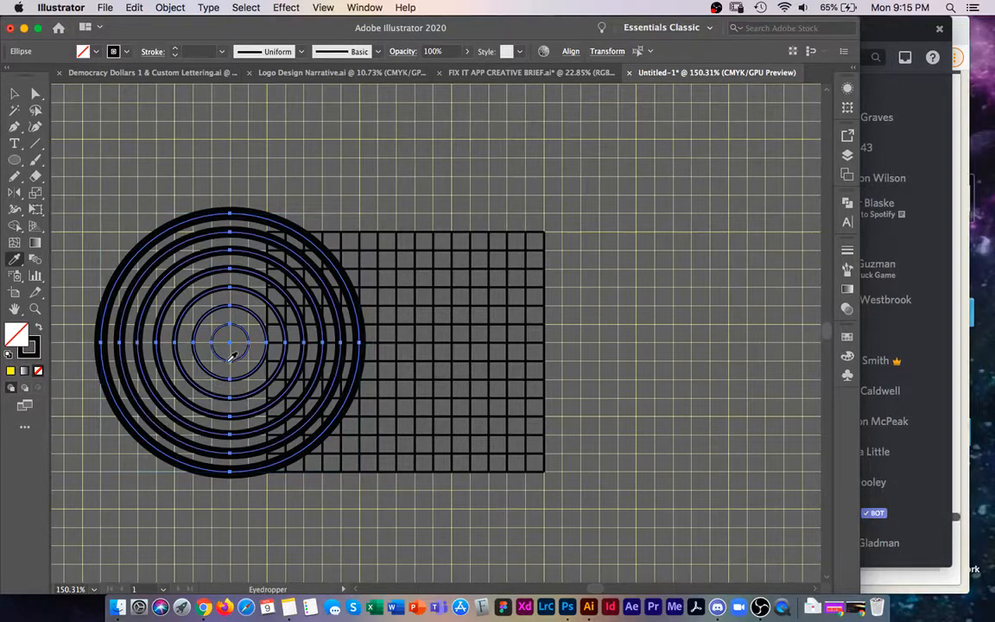
{"action": "left_click", "coordinate": [228, 353]}
{"action": "key", "text": "v"}
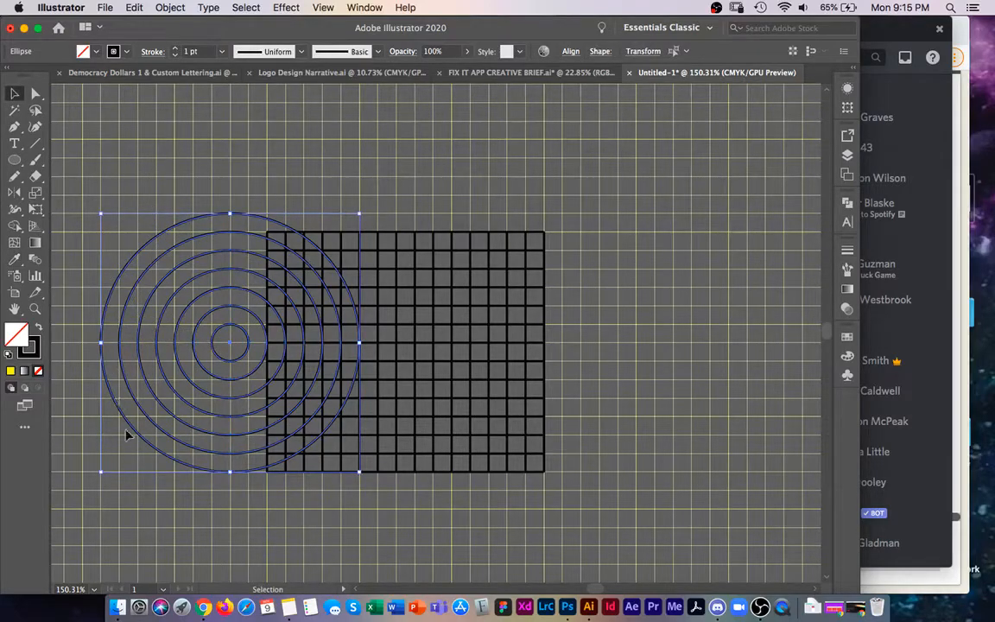
{"action": "left_click", "coordinate": [164, 491]}
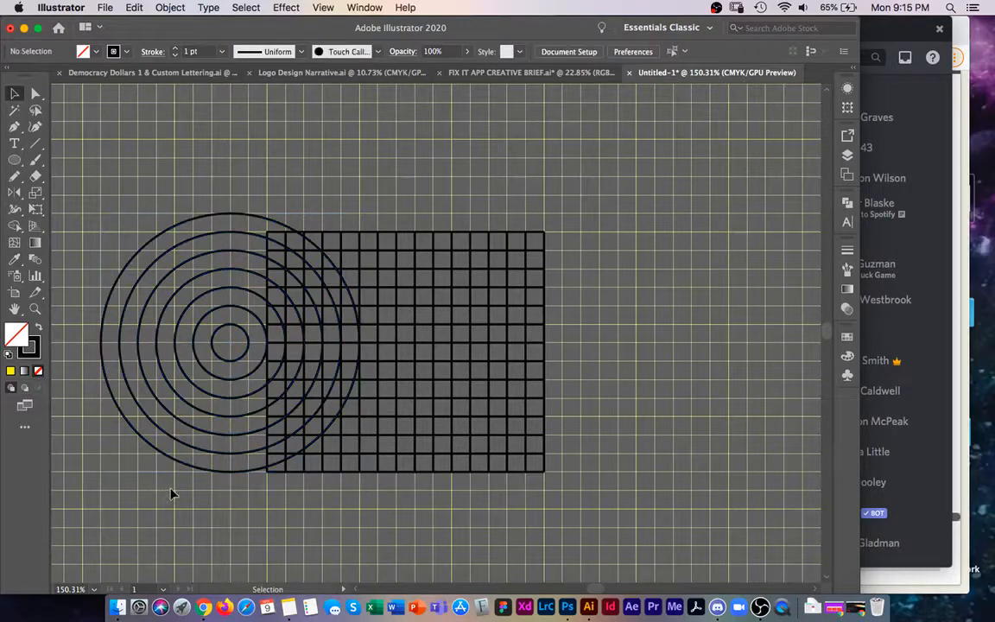
Duplicate the concentric circles seven cells to the right, and move both sets six cells right to centre them over the line grid
{"action": "left_click", "coordinate": [231, 343]}
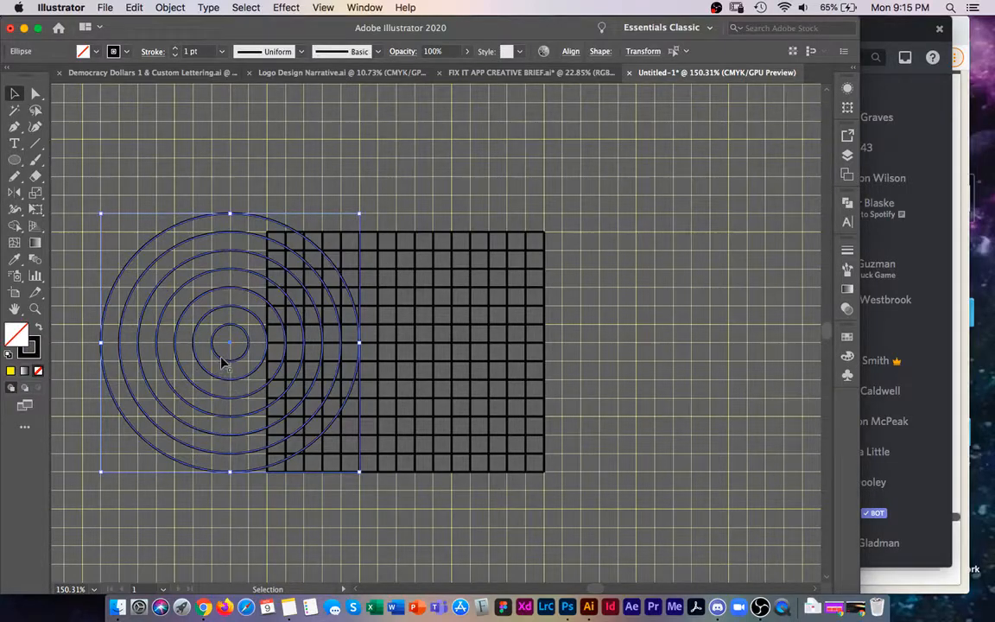
{"action": "left_click_drag", "start_coordinate": [221, 361], "coordinate": [350, 368]}
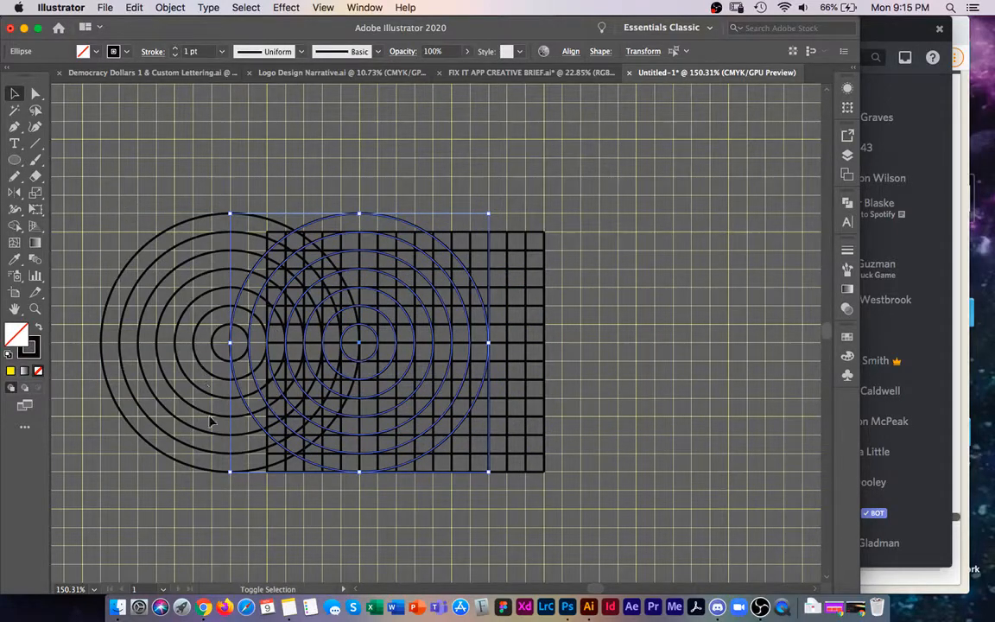
{"action": "left_click", "coordinate": [221, 472], "text": "shift"}
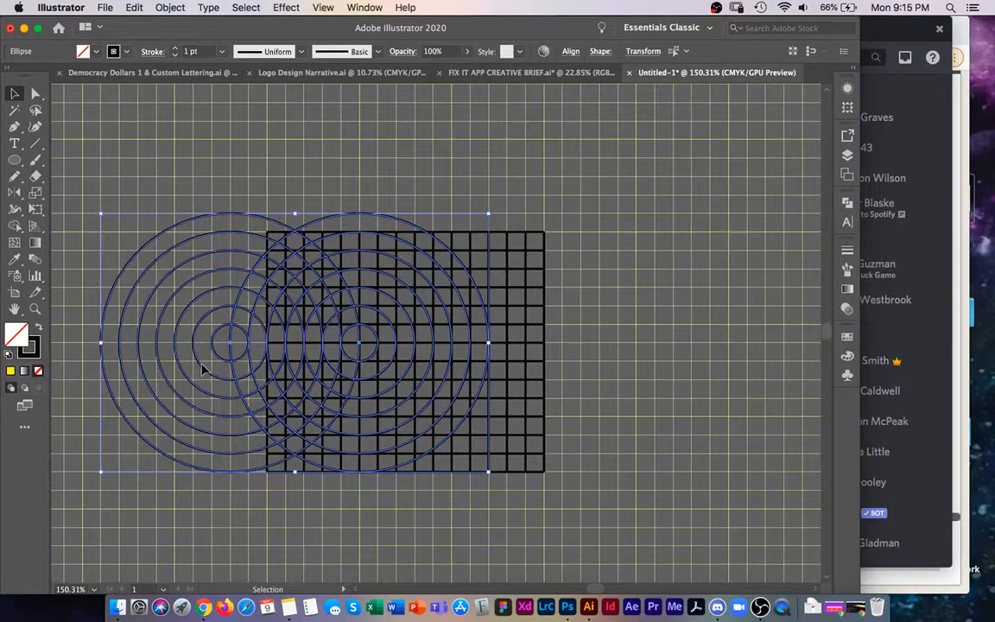
{"action": "left_click_drag", "start_coordinate": [204, 370], "coordinate": [343, 337]}
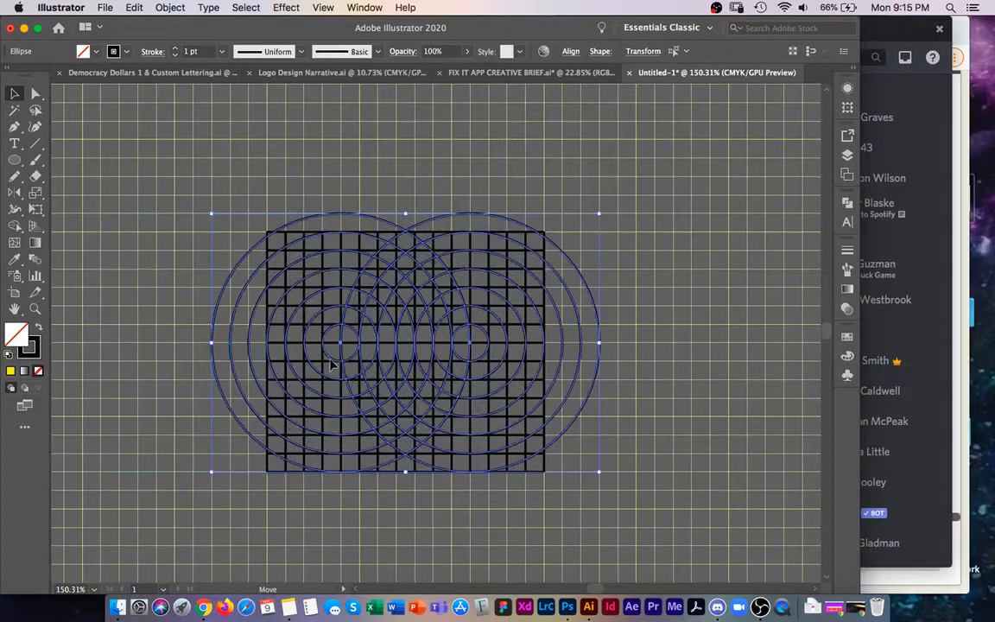
{"action": "left_click", "coordinate": [208, 474]}
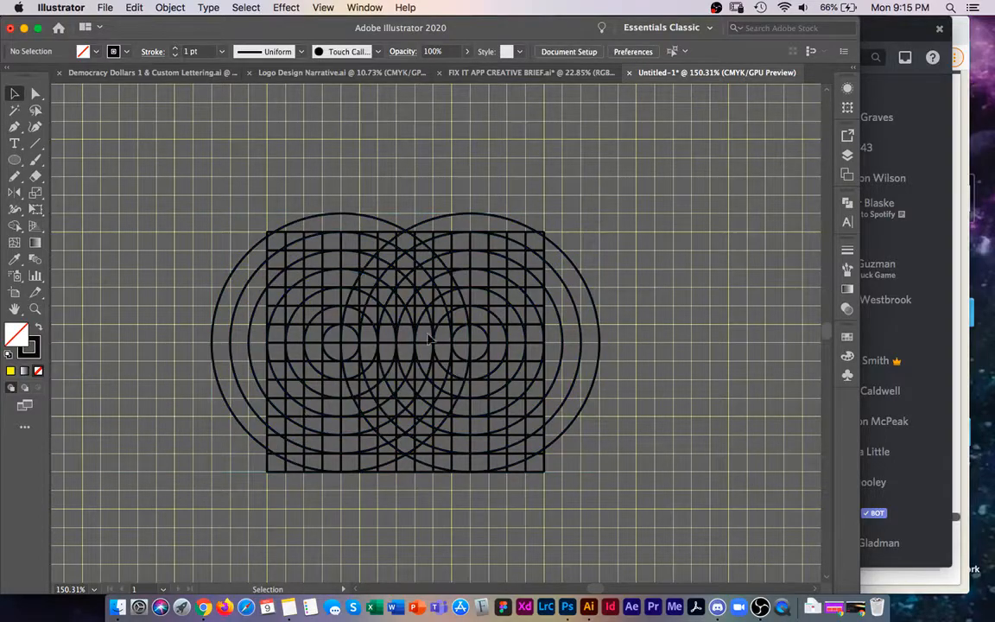
Duplicate the whole artwork of line grid and circles to the right of the original
{"action": "key", "text": "super+a"}
{"action": "left_click_drag", "start_coordinate": [493, 361], "coordinate": [702, 362]}
{"action": "left_click", "coordinate": [582, 502]}
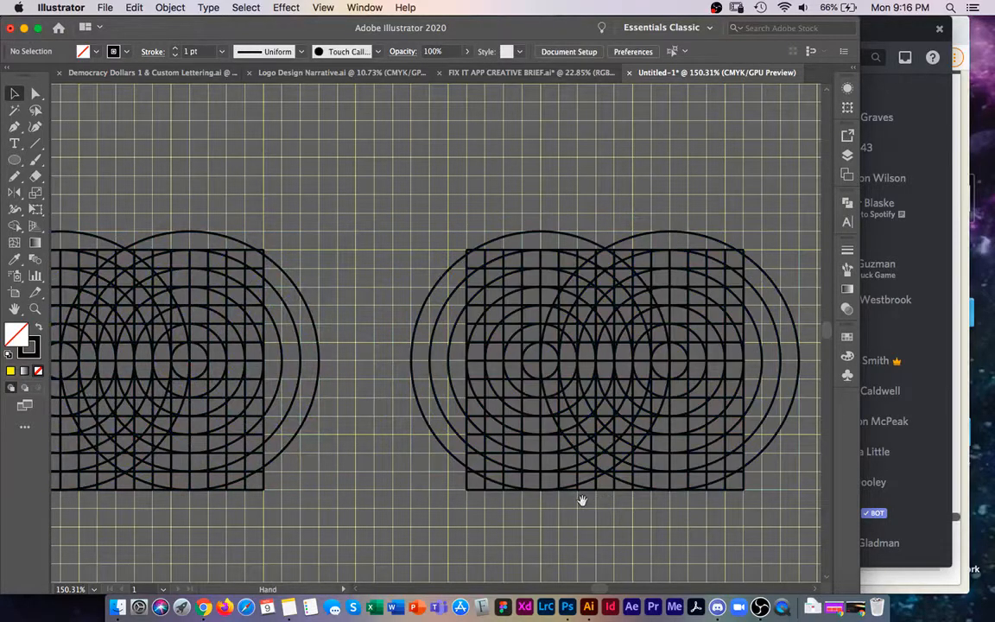
{"action": "scroll", "coordinate": [502, 486], "scroll_direction": "right", "scroll_amount": 5}
{"action": "left_click_drag", "start_coordinate": [422, 405], "coordinate": [462, 375]}
{"action": "left_click_drag", "start_coordinate": [394, 362], "coordinate": [414, 400]}
{"action": "key", "text": "v"}
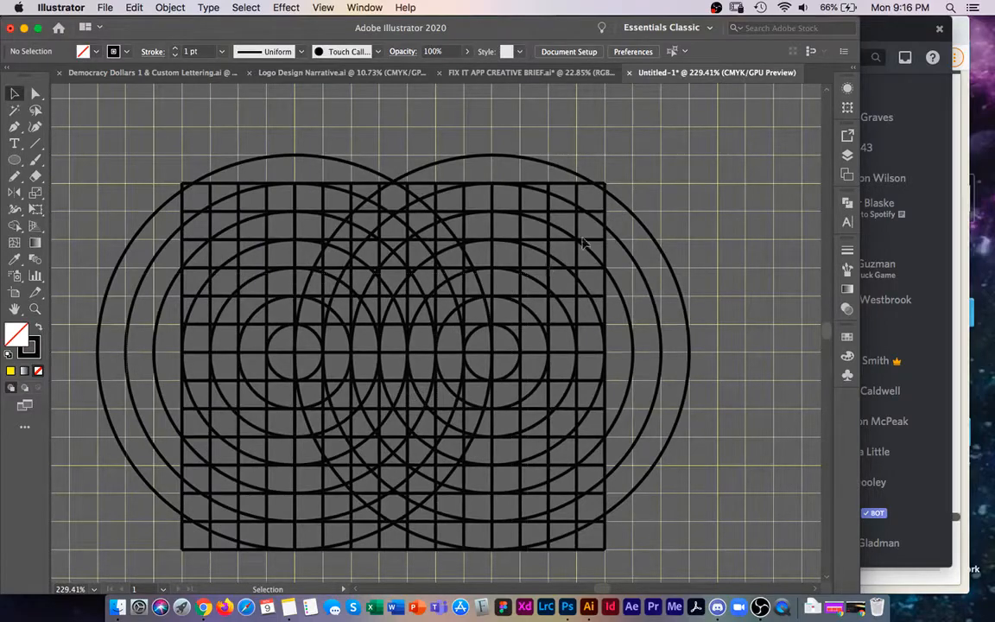
Select all lines and circles of the duplicated artwork and set their stroke to none
{"action": "key", "text": "super+a"}
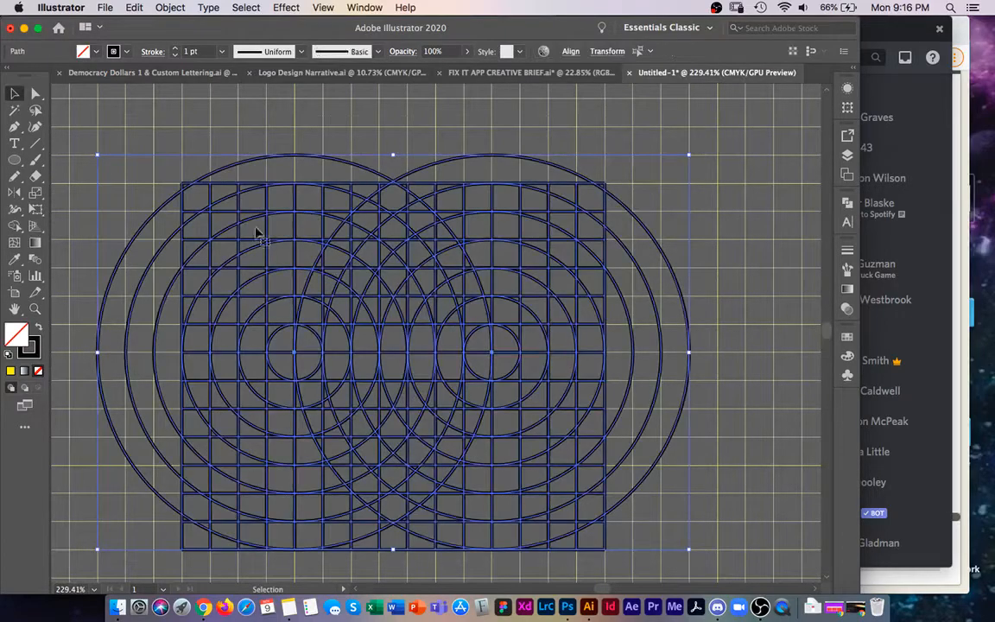
{"action": "left_click", "coordinate": [14, 226]}
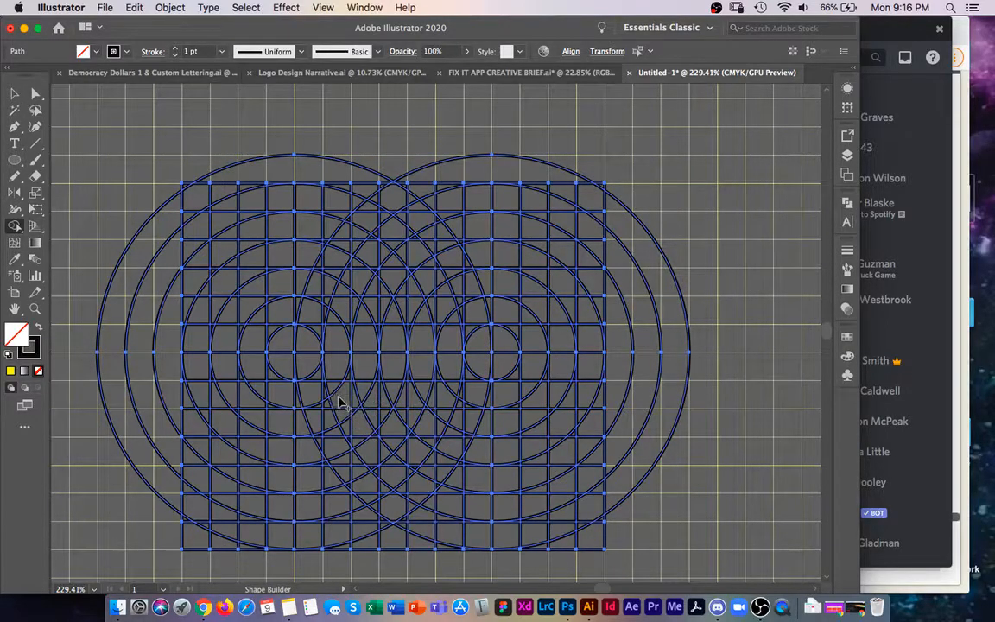
{"action": "mouse_move", "coordinate": [346, 390]}
{"action": "left_mouse_down"}
{"action": "mouse_move", "coordinate": [344, 380]}
{"action": "mouse_move", "coordinate": [351, 422]}
{"action": "left_mouse_up"}
{"action": "left_click", "coordinate": [126, 51]}
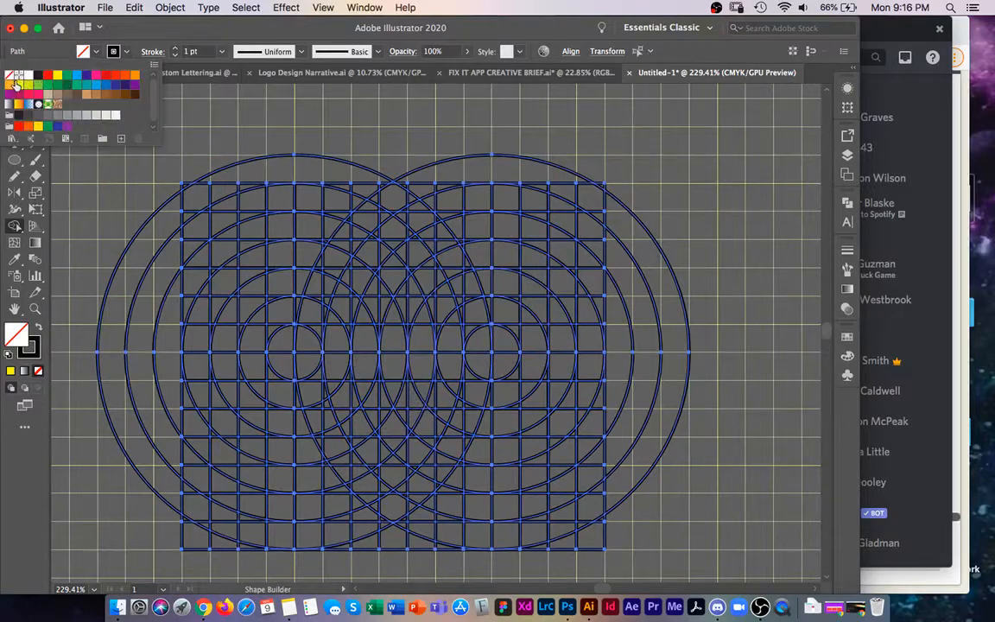
{"action": "left_click", "coordinate": [10, 75]}
{"action": "left_click", "coordinate": [137, 53]}
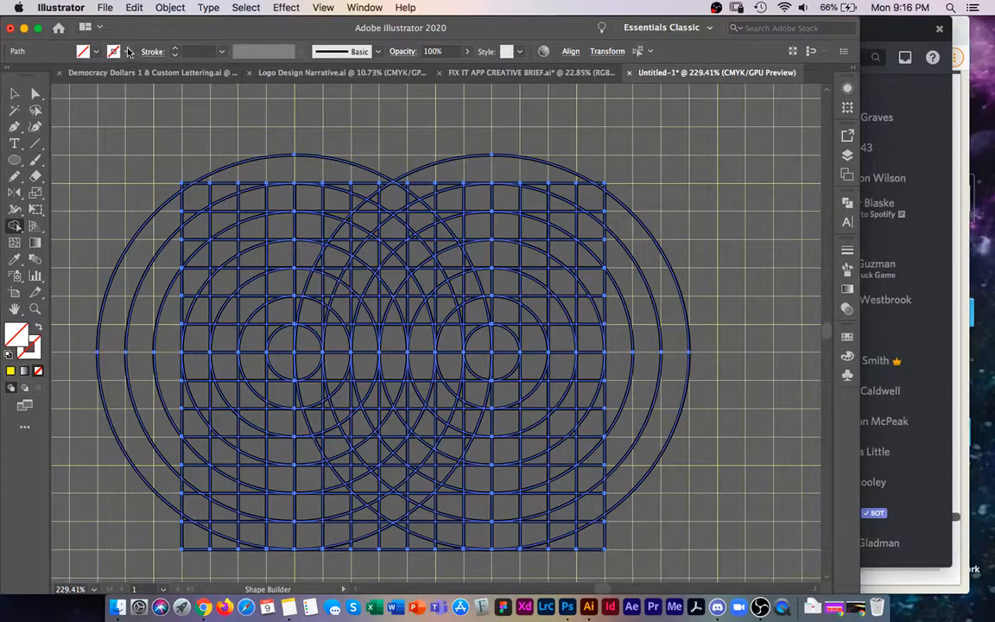
{"action": "left_click", "coordinate": [12, 93]}
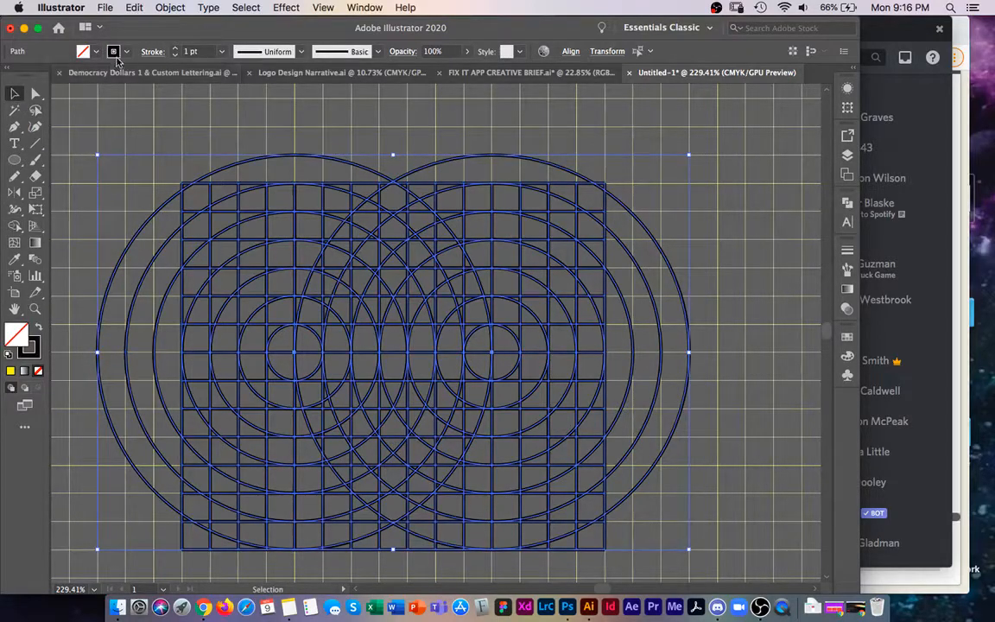
{"action": "left_click", "coordinate": [112, 52]}
{"action": "left_click", "coordinate": [9, 76]}
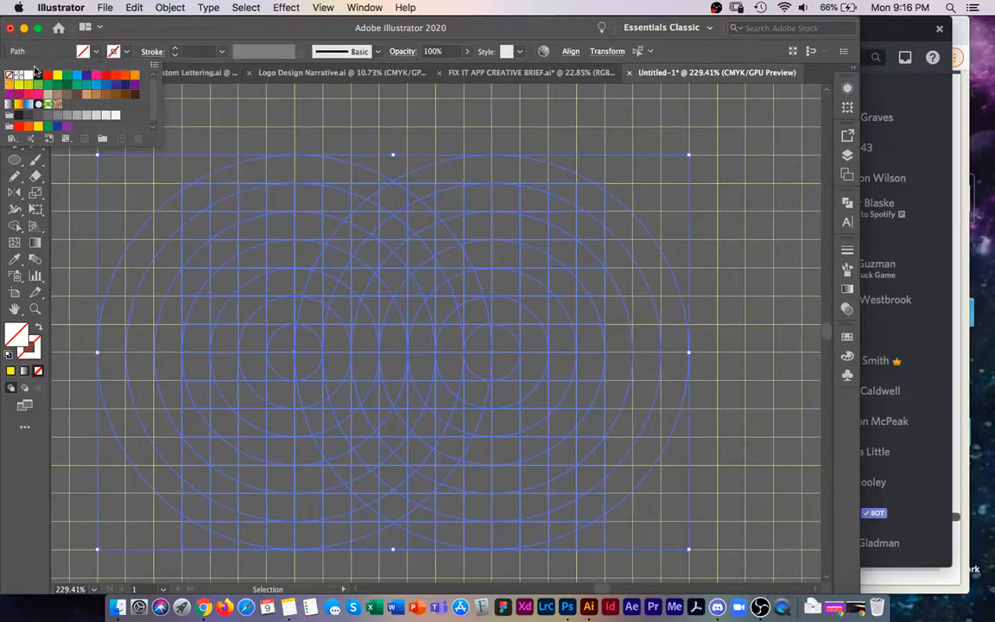
{"action": "left_click", "coordinate": [114, 50]}
With Shape Builder and a dark green fill, merge cells at the lower centre into a square stem, a winged base and a chevron above it
{"action": "left_click", "coordinate": [13, 228]}
{"action": "left_click", "coordinate": [87, 51]}
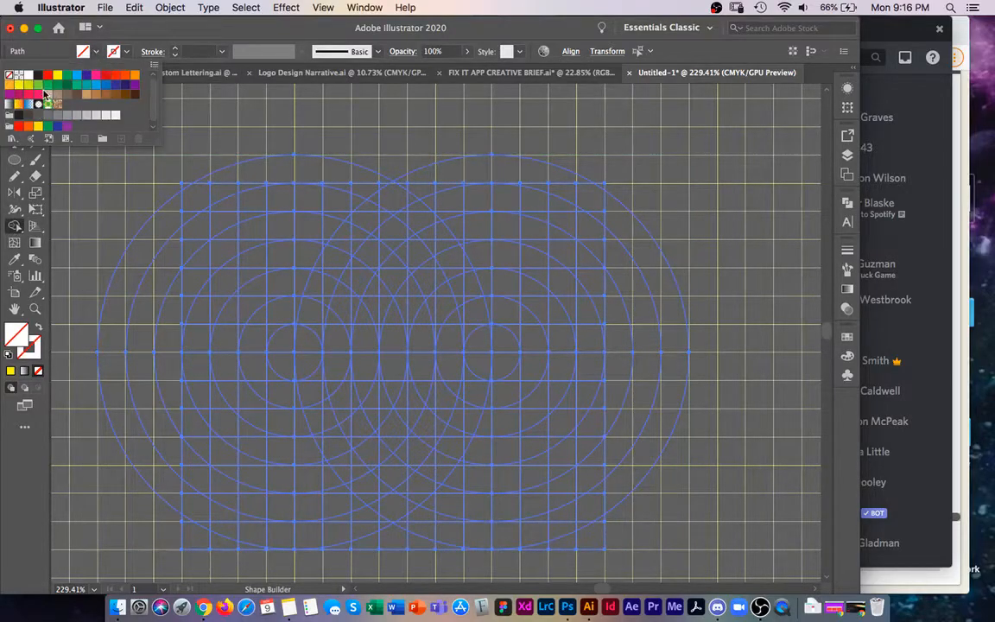
{"action": "left_click", "coordinate": [58, 84]}
{"action": "left_click", "coordinate": [94, 51]}
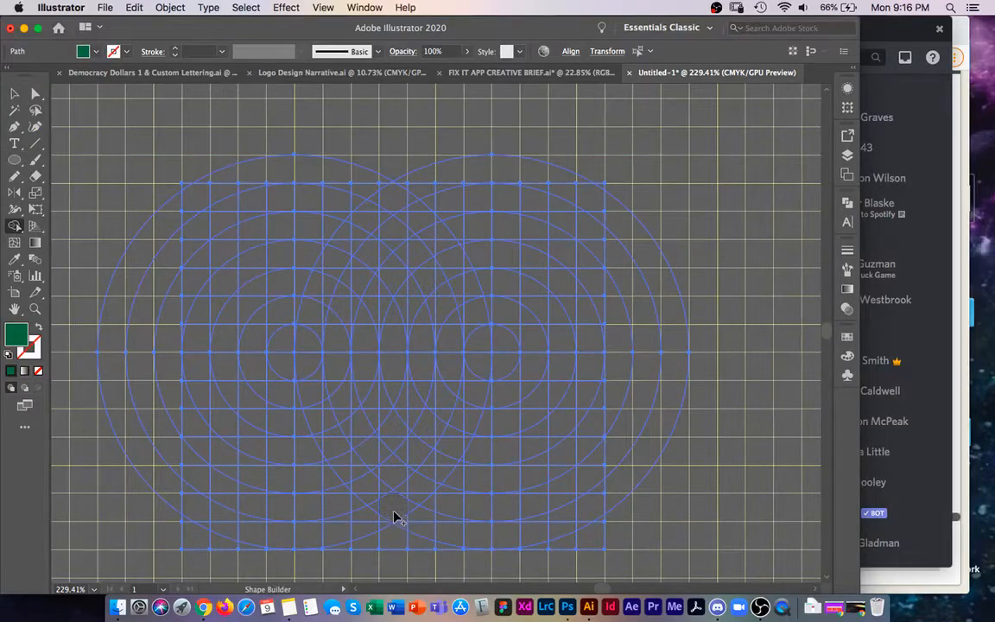
{"action": "left_click_drag", "start_coordinate": [407, 500], "coordinate": [388, 529]}
{"action": "mouse_move", "coordinate": [348, 477]}
{"action": "left_mouse_down"}
{"action": "mouse_move", "coordinate": [383, 456]}
{"action": "mouse_move", "coordinate": [344, 465]}
{"action": "mouse_move", "coordinate": [374, 435]}
{"action": "mouse_move", "coordinate": [423, 457]}
{"action": "mouse_move", "coordinate": [408, 431]}
{"action": "mouse_move", "coordinate": [442, 465]}
{"action": "left_mouse_up"}
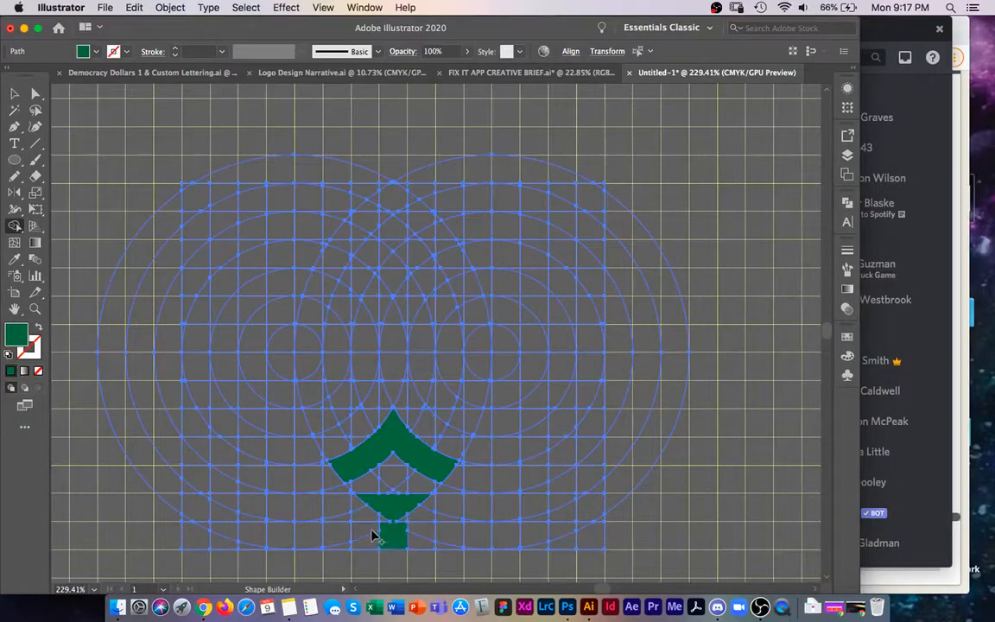
{"action": "mouse_move", "coordinate": [364, 523]}
{"action": "left_mouse_down"}
{"action": "mouse_move", "coordinate": [377, 506]}
{"action": "mouse_move", "coordinate": [337, 522]}
{"action": "left_mouse_up"}
{"action": "left_click_drag", "start_coordinate": [423, 519], "coordinate": [451, 522]}
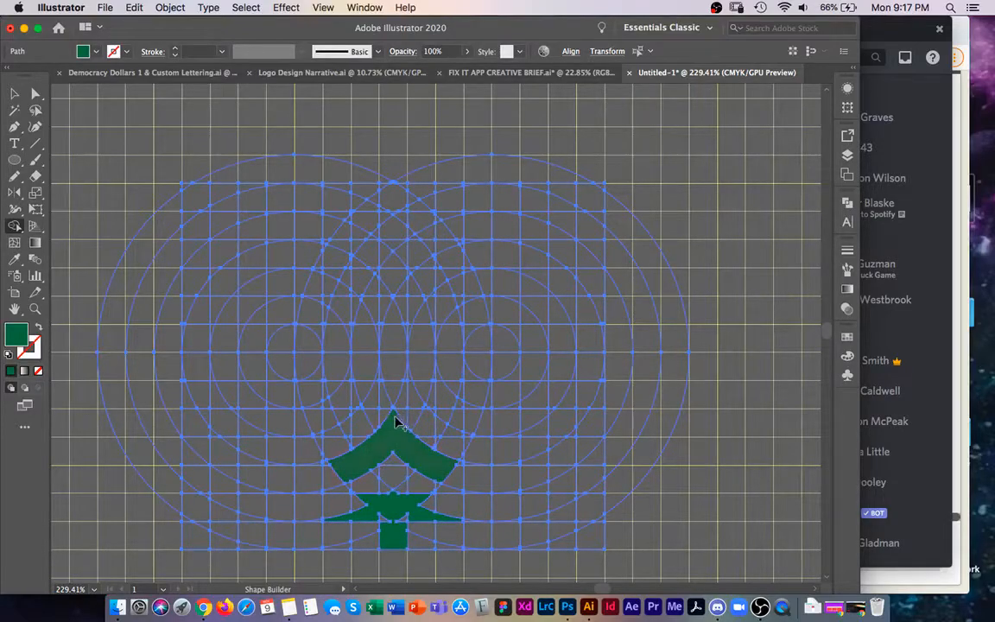
Fill a block on each side above the chevron, and build a diamond with a downward-pointing wedge at the top centre
{"action": "left_click", "coordinate": [331, 424]}
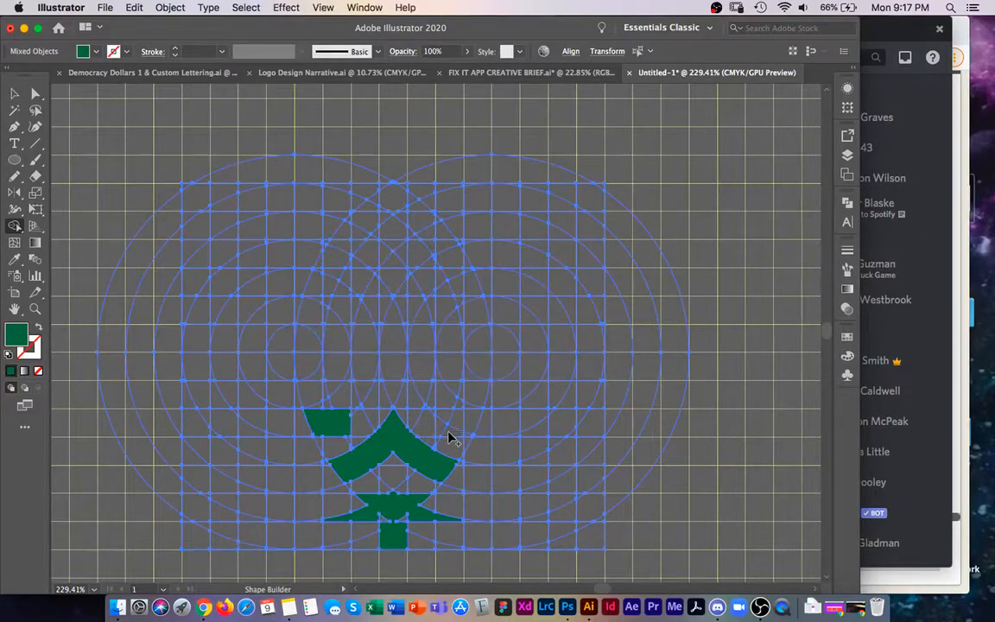
{"action": "left_click", "coordinate": [465, 439]}
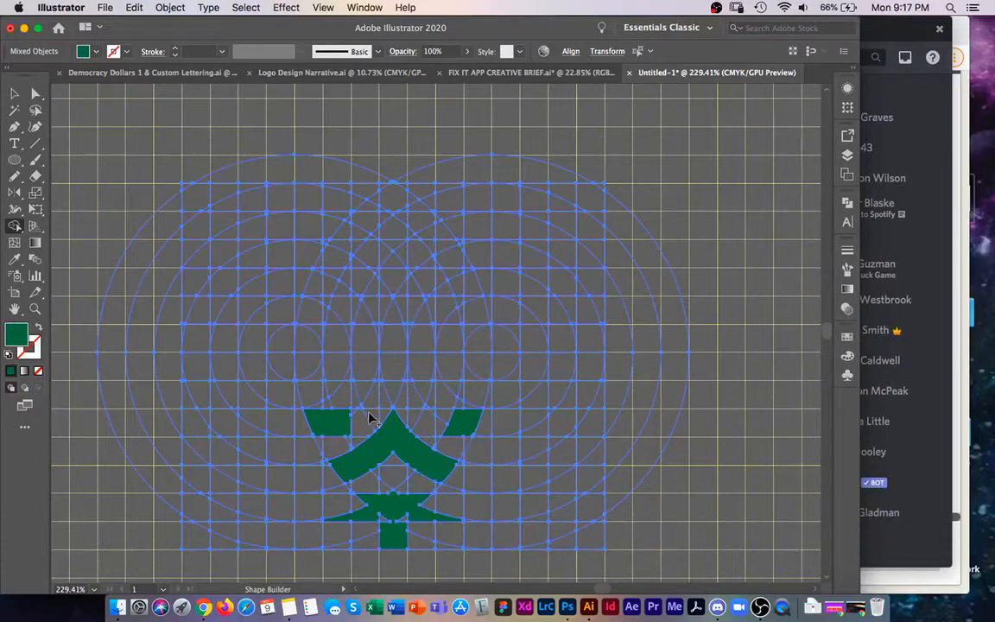
{"action": "left_click", "coordinate": [402, 201]}
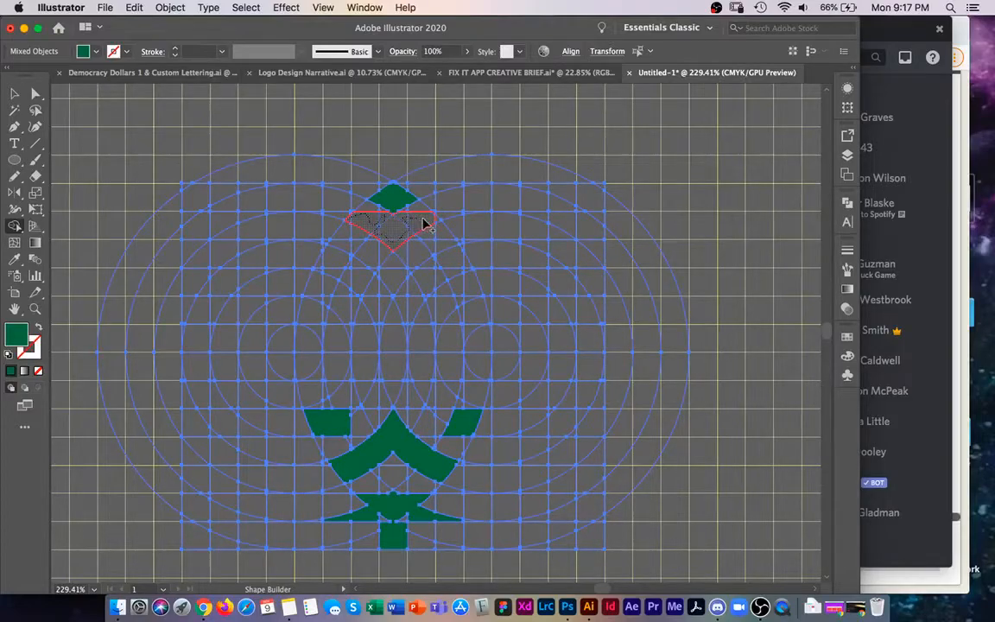
{"action": "left_click", "coordinate": [406, 223]}
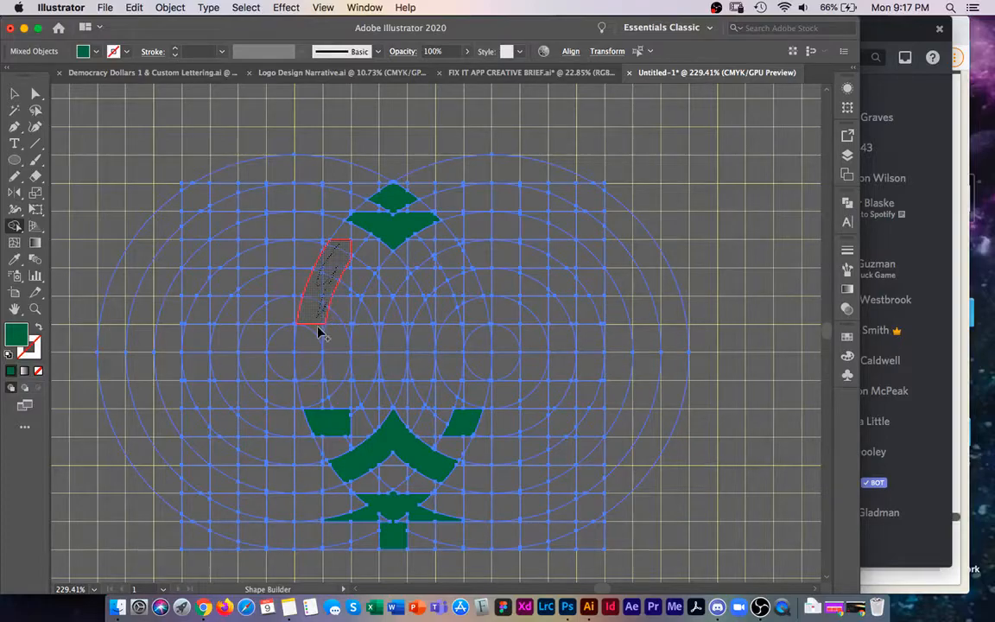
Merge cells into a tall curved band on each side, running from below the top wedge down to the side blocks
{"action": "mouse_move", "coordinate": [311, 341]}
{"action": "left_mouse_down"}
{"action": "mouse_move", "coordinate": [306, 364]}
{"action": "mouse_move", "coordinate": [327, 395]}
{"action": "left_mouse_up"}
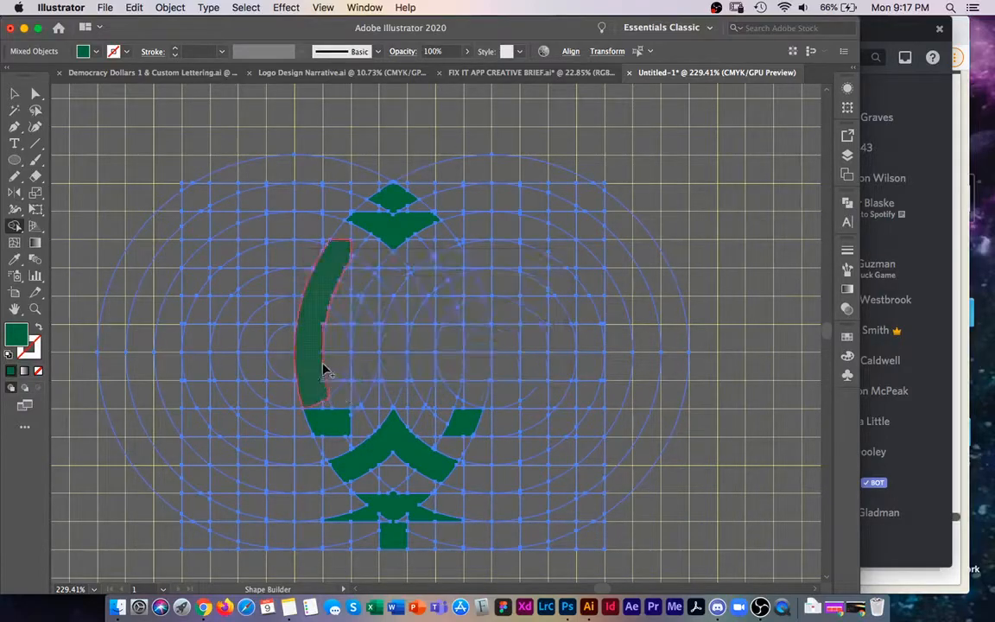
{"action": "left_click", "coordinate": [342, 247]}
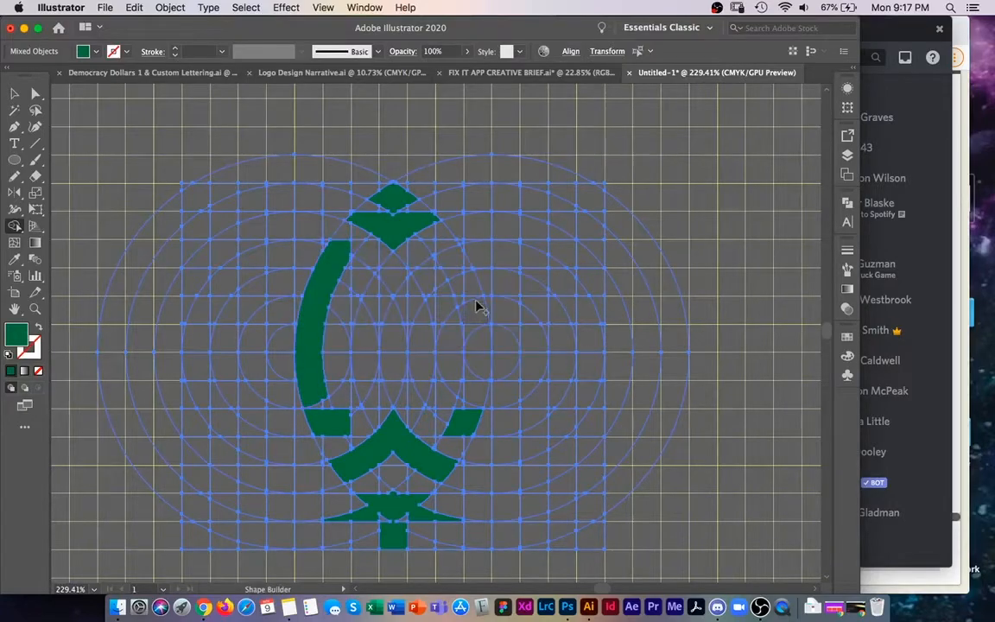
{"action": "mouse_move", "coordinate": [449, 265]}
{"action": "left_mouse_down"}
{"action": "mouse_move", "coordinate": [474, 339]}
{"action": "mouse_move", "coordinate": [467, 402]}
{"action": "left_mouse_up"}
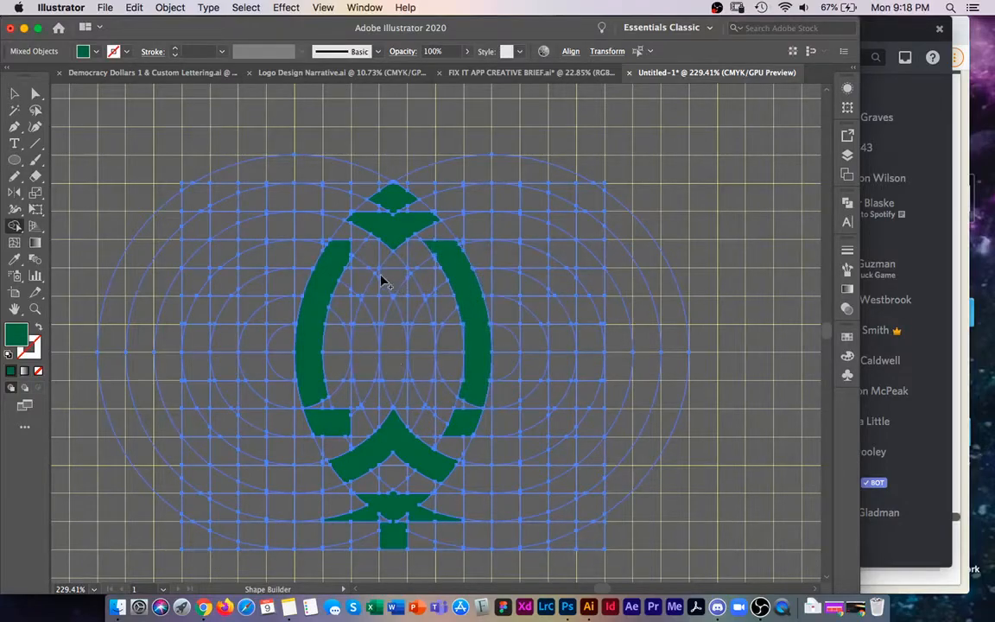
Build the inner shapes between the bands: a central diamond, a pointed fang on each side and a tall lens down to the chevron
{"action": "left_click", "coordinate": [381, 280]}
{"action": "left_click", "coordinate": [356, 304]}
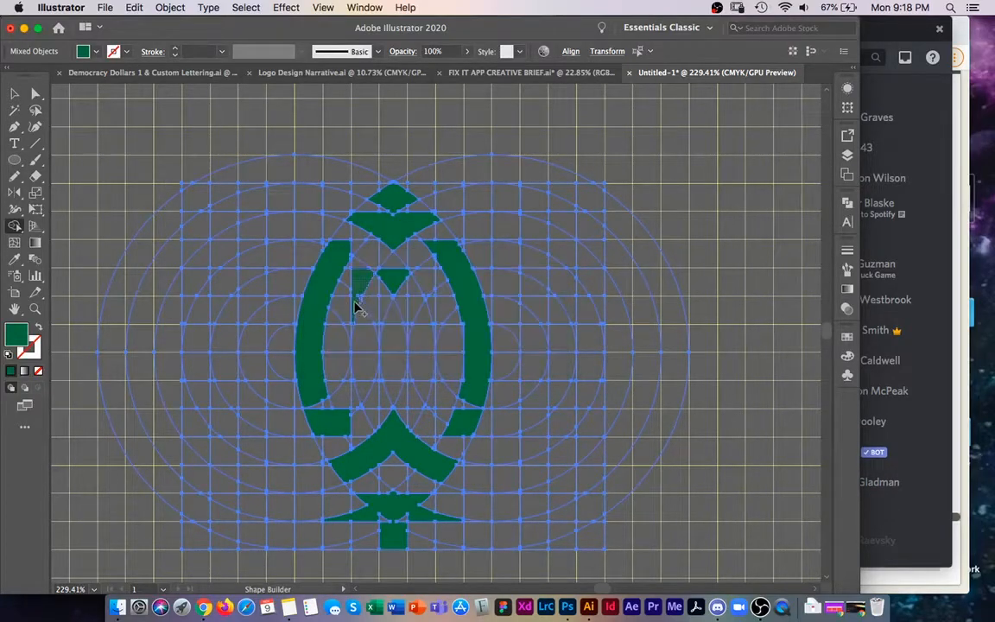
{"action": "left_click", "coordinate": [432, 295]}
{"action": "left_click", "coordinate": [391, 273]}
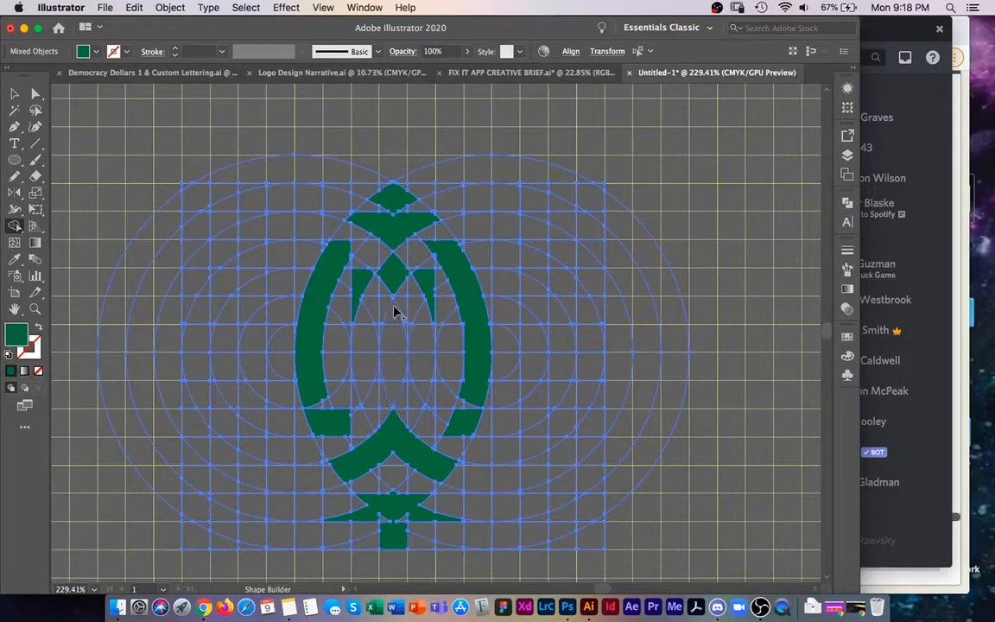
{"action": "left_click", "coordinate": [393, 376]}
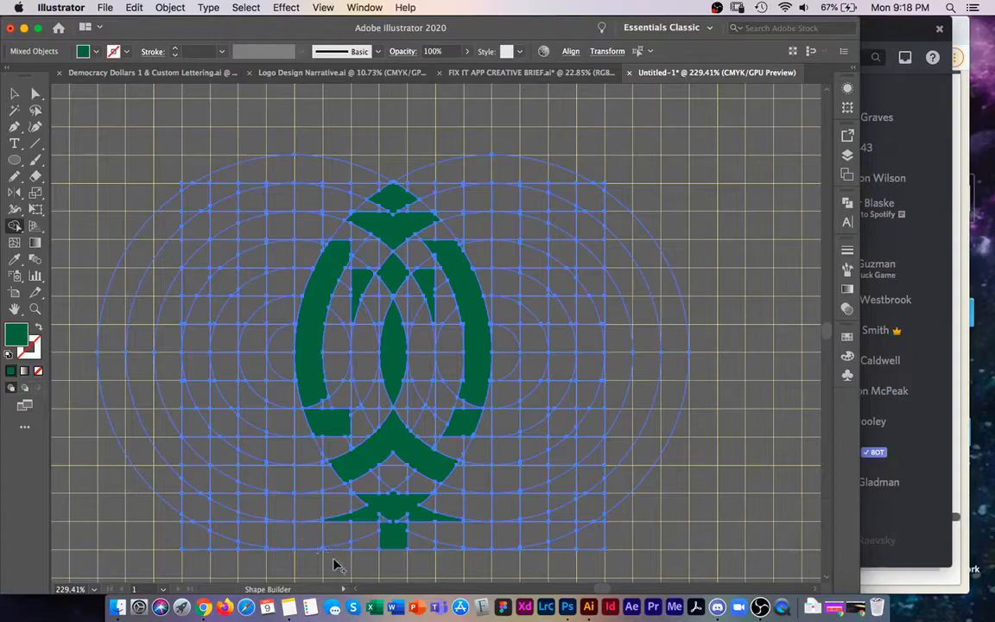
Select all the green emblem shapes and duplicate them to the right of the original with the grid hidden
{"action": "left_click", "coordinate": [15, 93]}
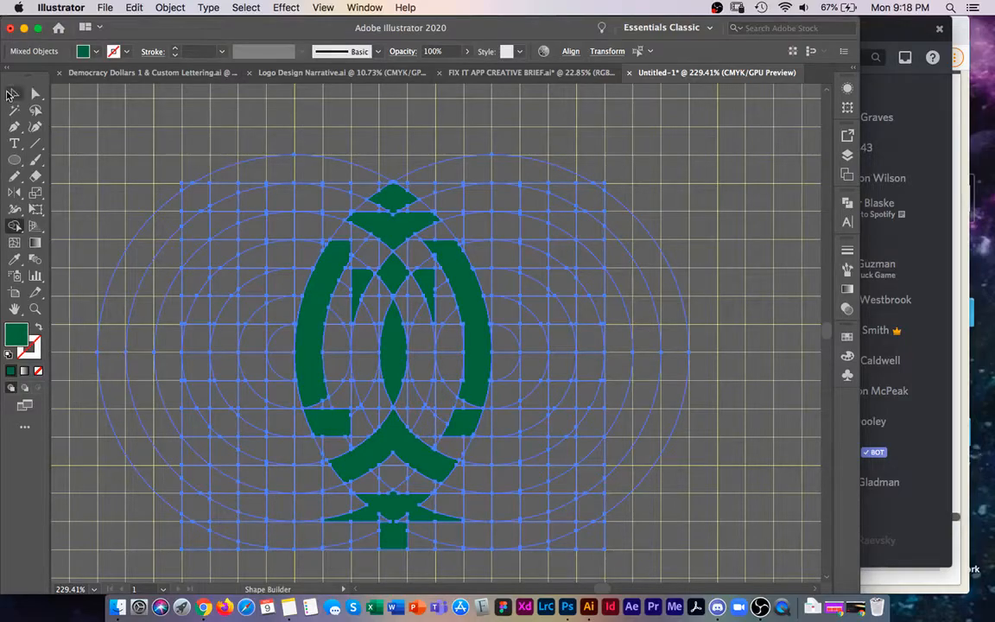
{"action": "left_click", "coordinate": [121, 126]}
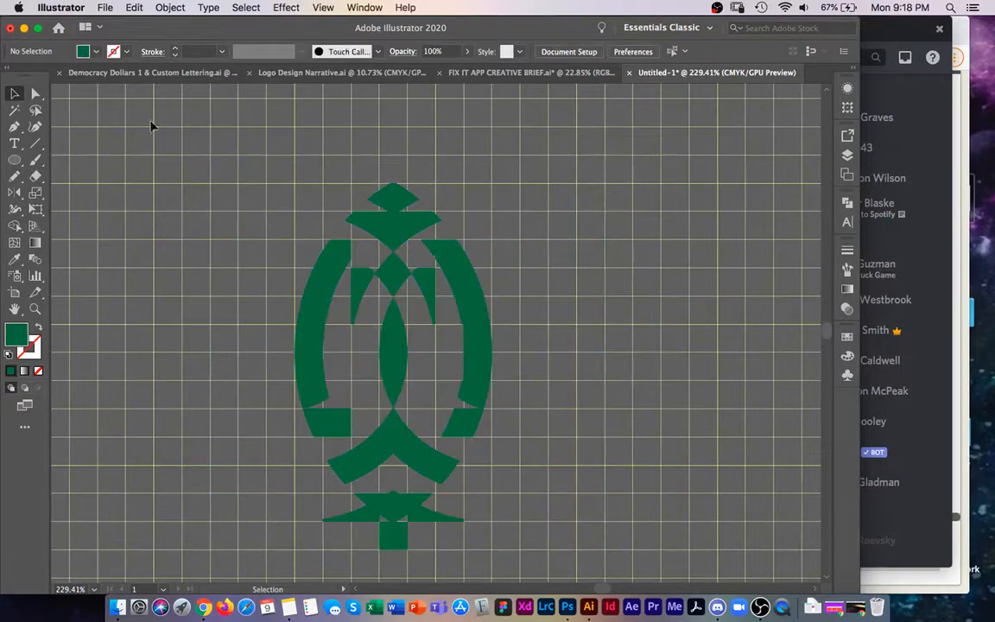
{"action": "left_click", "coordinate": [318, 376]}
{"action": "left_click", "coordinate": [393, 367], "text": "shift"}
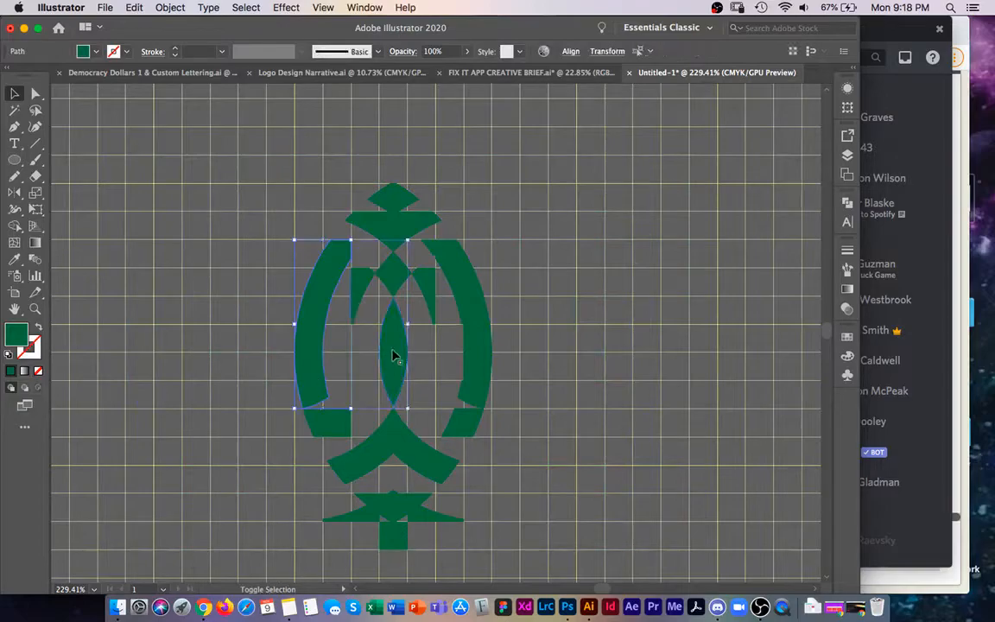
{"action": "left_click", "coordinate": [396, 279], "text": "shift"}
{"action": "left_click", "coordinate": [361, 287], "text": "shift"}
{"action": "left_click", "coordinate": [424, 281], "text": "shift"}
{"action": "left_click", "coordinate": [467, 304], "text": "shift"}
{"action": "left_click", "coordinate": [335, 435], "text": "shift"}
{"action": "left_click", "coordinate": [378, 524], "text": "shift"}
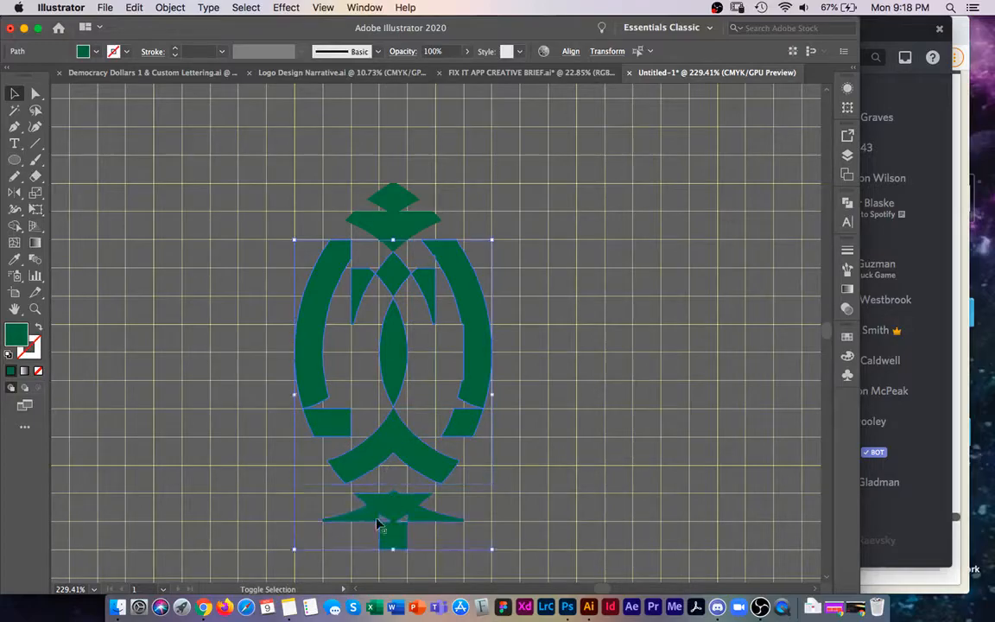
{"action": "left_click", "coordinate": [393, 222], "text": "shift"}
{"action": "left_click", "coordinate": [393, 196], "text": "shift"}
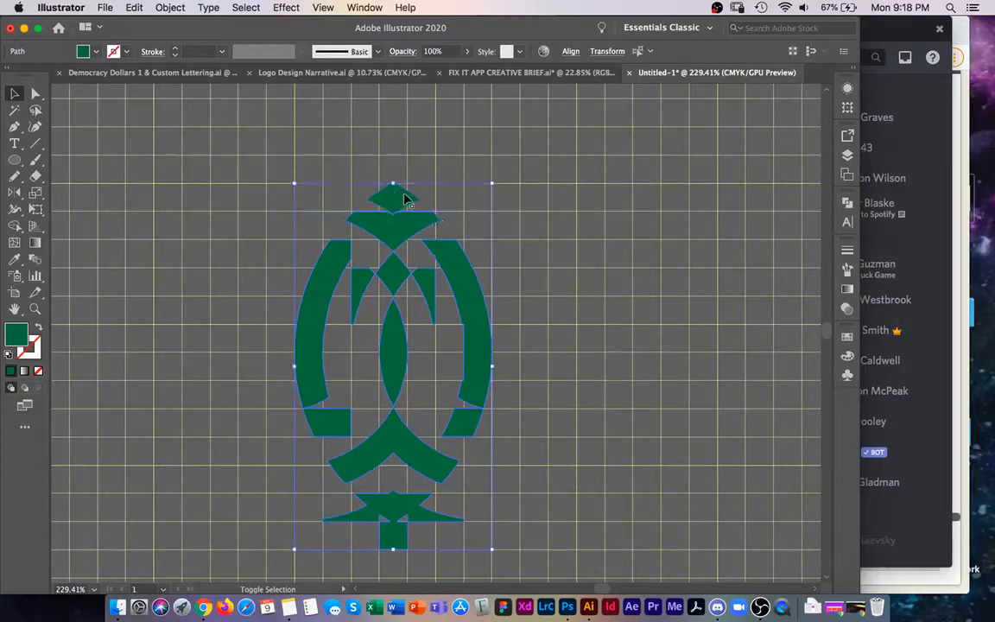
{"action": "key", "text": "z"}
{"action": "left_click_drag", "start_coordinate": [515, 345], "coordinate": [352, 345]}
{"action": "key", "text": "space"}
{"action": "key", "text": "v"}
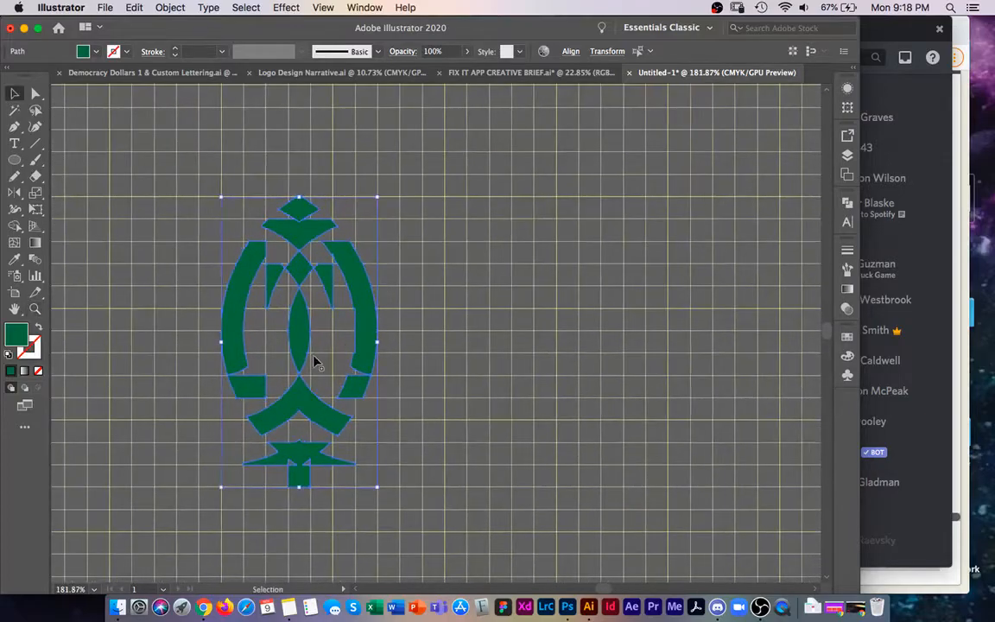
{"action": "key", "text": "super+apostrophe"}
{"action": "left_click_drag", "start_coordinate": [300, 345], "coordinate": [650, 355]}
{"action": "key", "text": "space"}
{"action": "left_click_drag", "start_coordinate": [628, 406], "coordinate": [456, 376]}
{"action": "left_click_drag", "start_coordinate": [439, 335], "coordinate": [525, 331]}
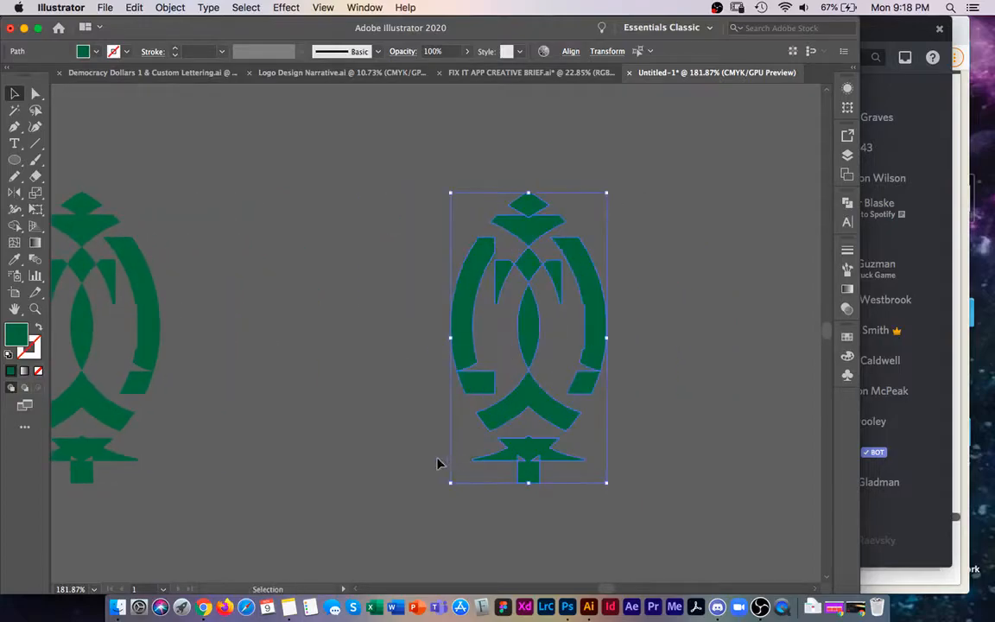
Select the duplicated emblem and rotate it 180 degrees
{"action": "left_click", "coordinate": [439, 463]}
{"action": "key", "text": "space"}
{"action": "left_click_drag", "start_coordinate": [479, 402], "coordinate": [395, 441]}
{"action": "key", "text": "super+space"}
{"action": "left_click_drag", "start_coordinate": [500, 383], "coordinate": [417, 428]}
{"action": "key", "text": "space"}
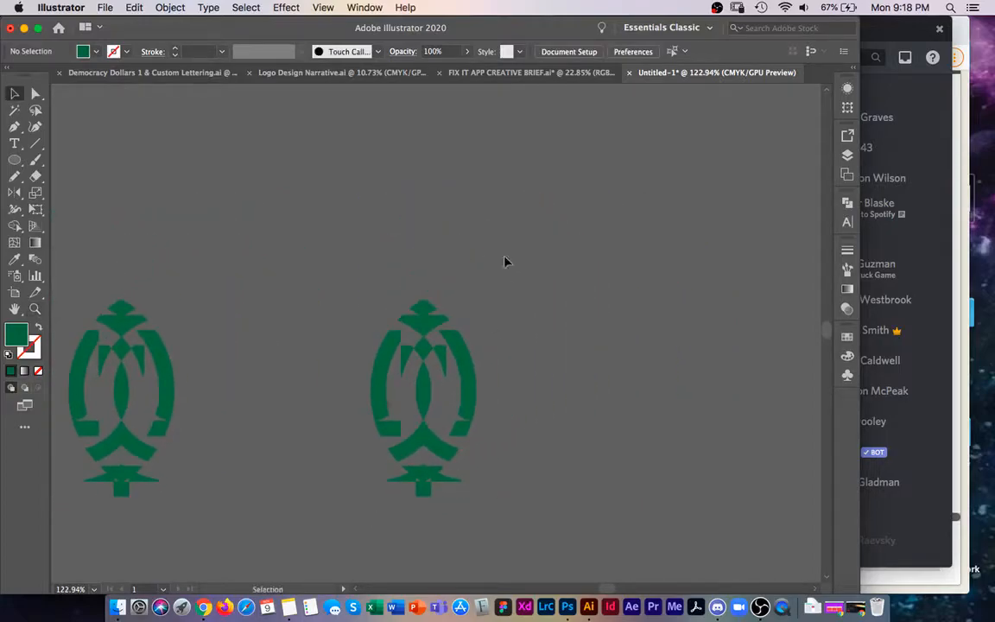
{"action": "left_click_drag", "start_coordinate": [506, 262], "coordinate": [345, 508]}
{"action": "left_click_drag", "start_coordinate": [367, 295], "coordinate": [498, 478]}
{"action": "left_click", "coordinate": [497, 477]}
{"action": "key", "text": "space"}
{"action": "left_click_drag", "start_coordinate": [553, 404], "coordinate": [471, 340]}
{"action": "key", "text": "super+space"}
{"action": "left_click_drag", "start_coordinate": [463, 315], "coordinate": [480, 316]}
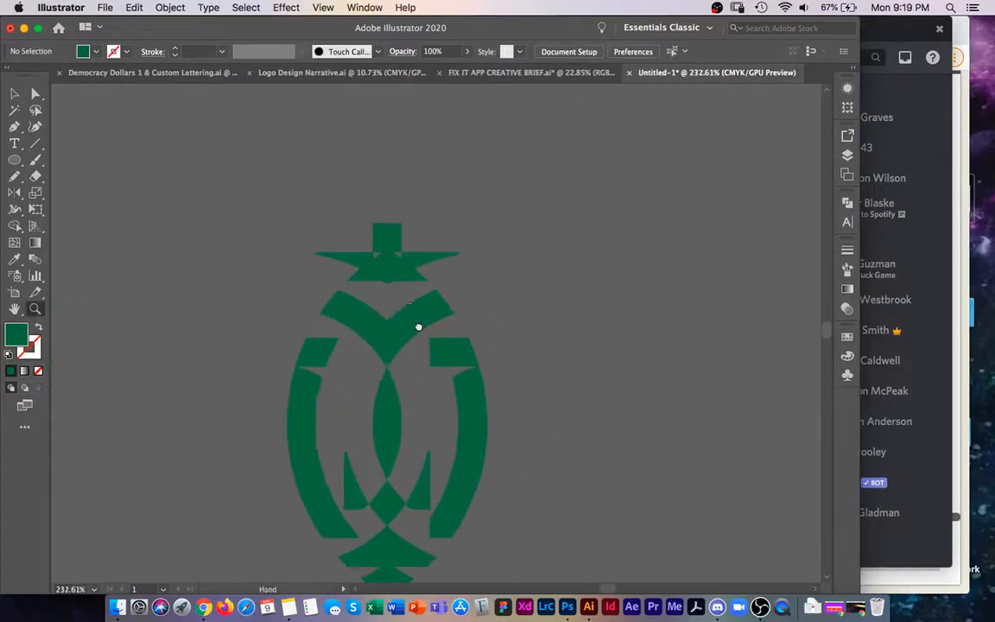
{"action": "left_click_drag", "start_coordinate": [400, 271], "coordinate": [417, 328]}
Try to move the rotated emblem's bottom wedge and diamond above its top stem, and undo the move
{"action": "left_click", "coordinate": [399, 330]}
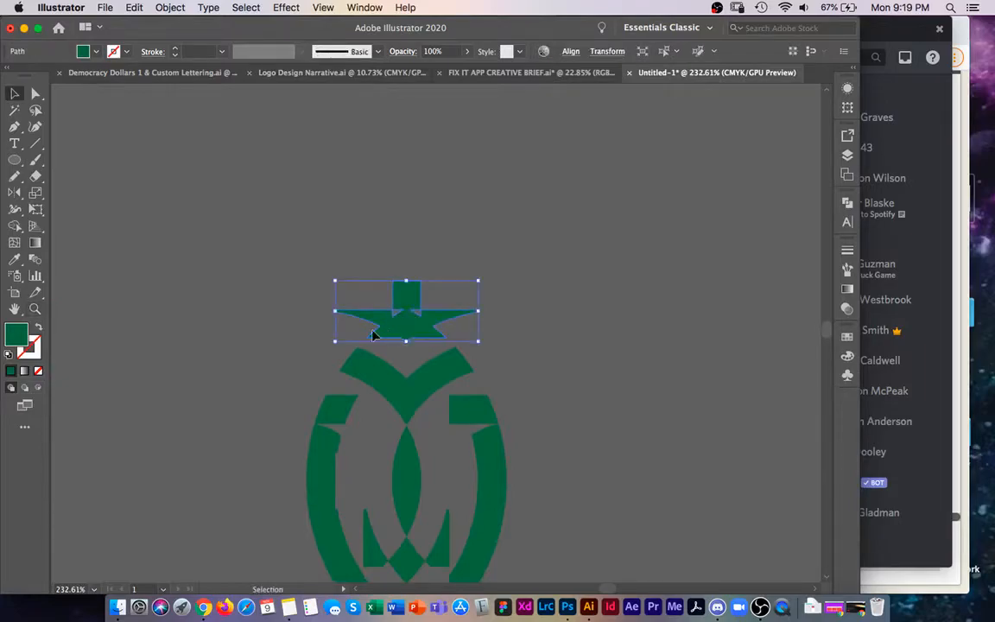
{"action": "left_click_drag", "start_coordinate": [304, 348], "coordinate": [294, 261]}
{"action": "left_click", "coordinate": [262, 339]}
{"action": "left_click_drag", "start_coordinate": [456, 335], "coordinate": [371, 363]}
{"action": "left_click_drag", "start_coordinate": [372, 363], "coordinate": [340, 409]}
{"action": "left_click_drag", "start_coordinate": [424, 467], "coordinate": [506, 413]}
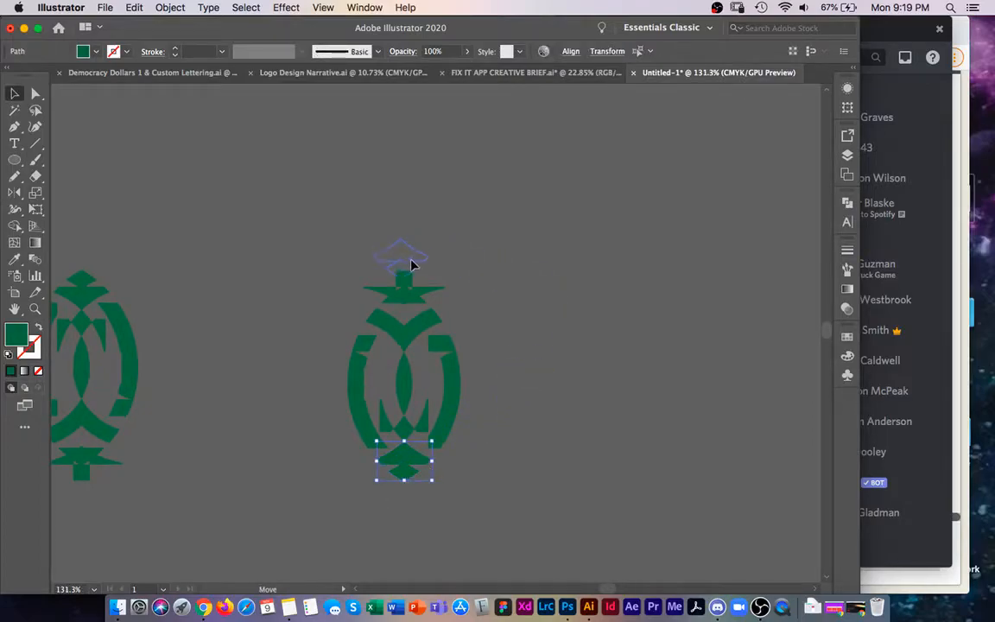
{"action": "left_click_drag", "start_coordinate": [412, 266], "coordinate": [412, 264]}
{"action": "left_click", "coordinate": [540, 333]}
{"action": "key", "text": "super+z"}
{"action": "left_click", "coordinate": [544, 344]}
Show the grid and draw a closed triangle two cells wide and two cells high with the Pen tool in the empty area below the line artwork
{"action": "key", "text": "alt+super+space"}
{"action": "left_click_drag", "start_coordinate": [548, 314], "coordinate": [466, 266]}
{"action": "left_click_drag", "start_coordinate": [377, 326], "coordinate": [422, 382]}
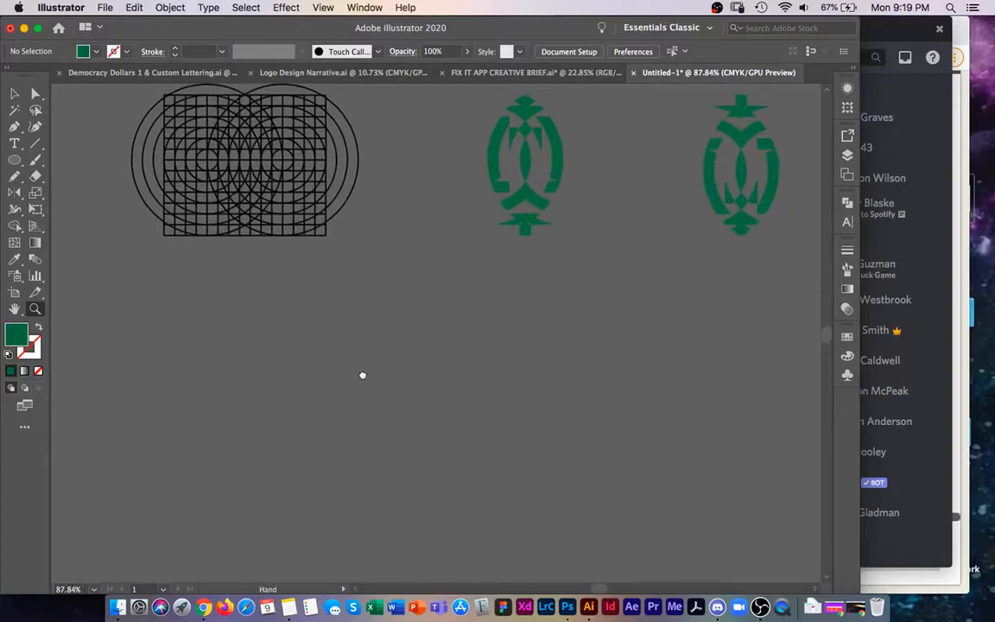
{"action": "left_click_drag", "start_coordinate": [362, 376], "coordinate": [426, 349]}
{"action": "key", "text": "v"}
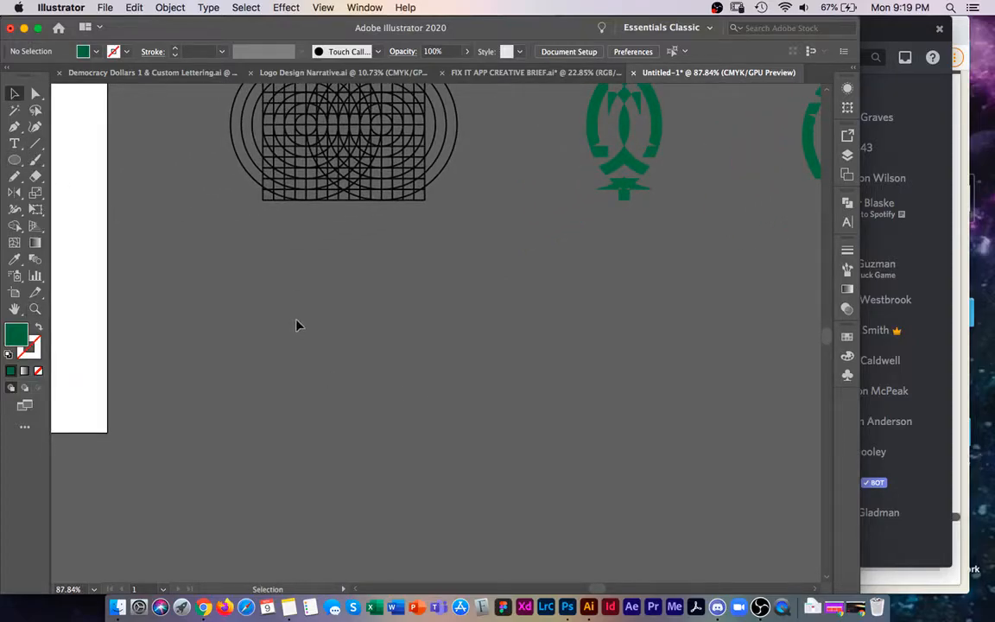
{"action": "key", "text": "super+apostrophe"}
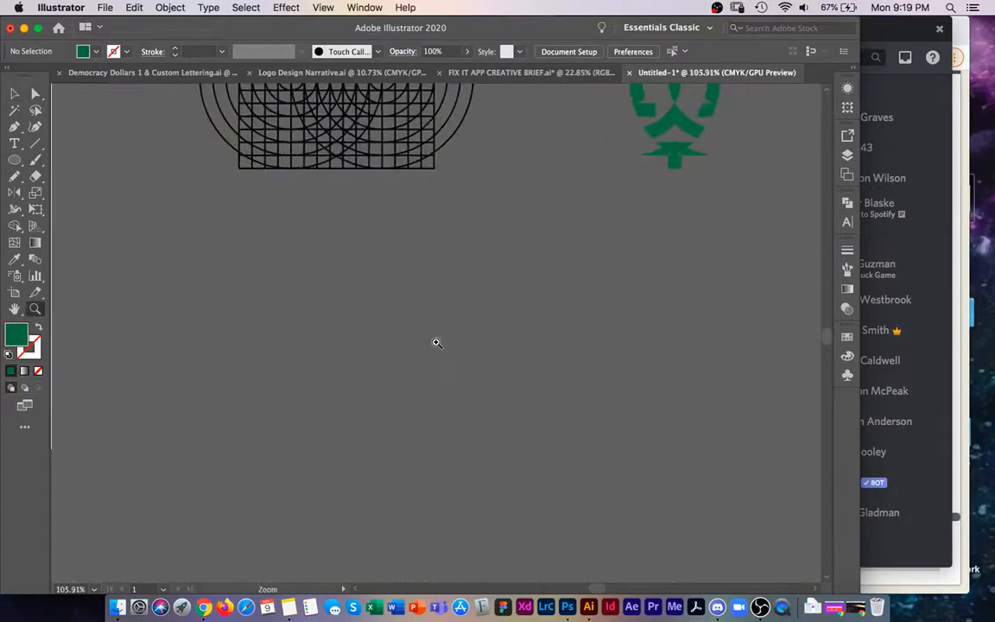
{"action": "scroll", "coordinate": [411, 366], "scroll_direction": "up", "scroll_amount": 3}
{"action": "key", "text": "p"}
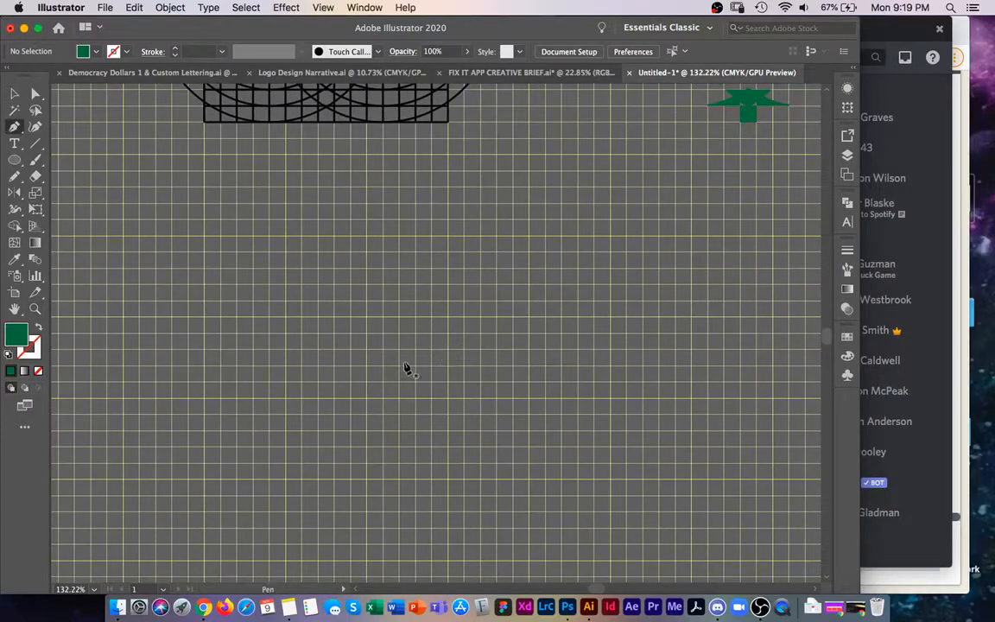
{"action": "left_click", "coordinate": [399, 366]}
{"action": "left_click", "coordinate": [433, 368]}
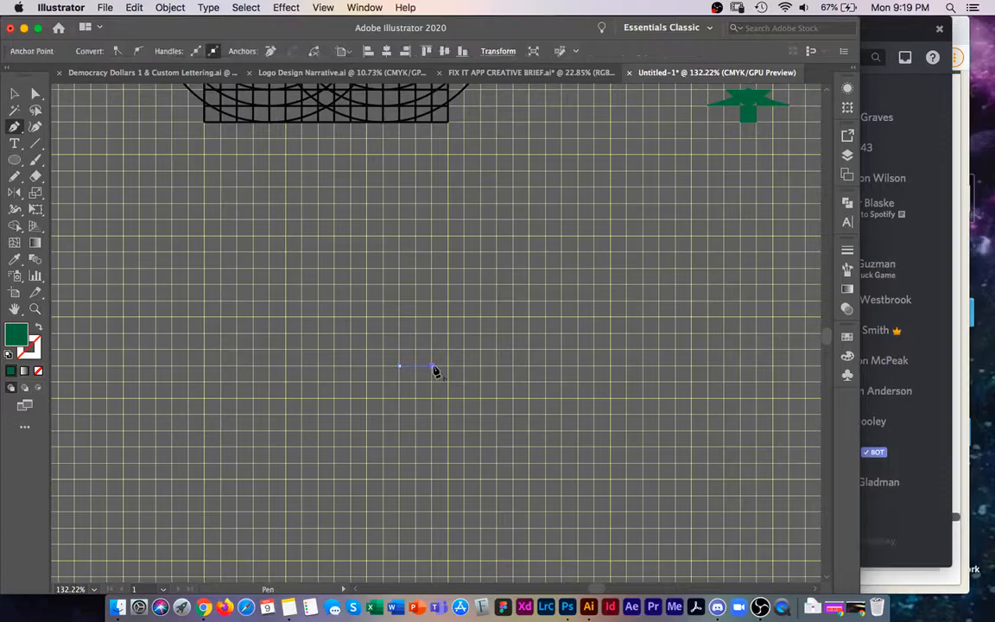
{"action": "left_click", "coordinate": [415, 334]}
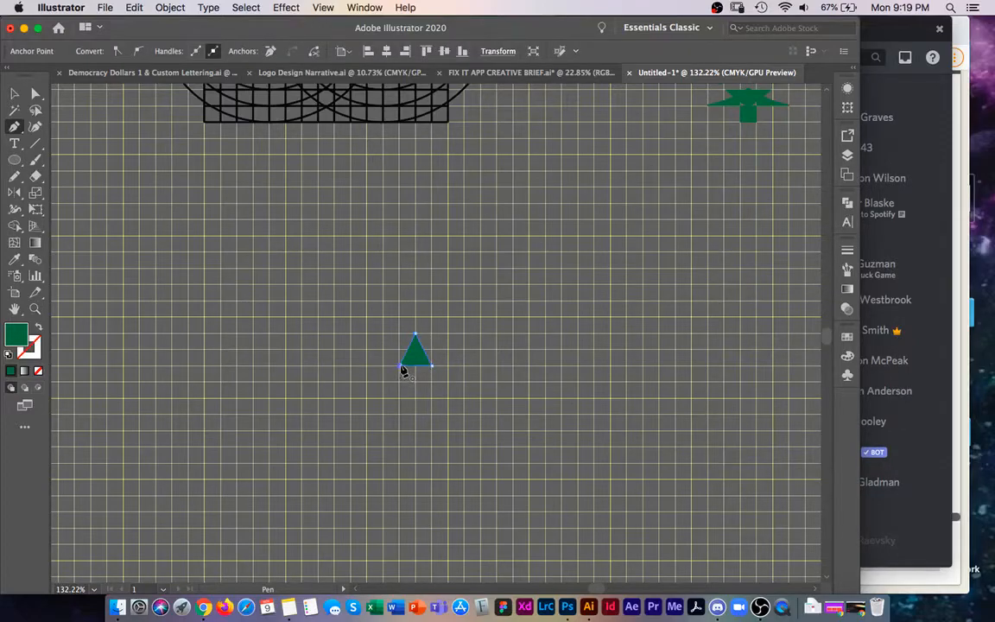
{"action": "left_click", "coordinate": [400, 367]}
{"action": "key", "text": "super+shift+a"}
Swap the triangle's fill and stroke to give it no fill and a dark green outline
{"action": "scroll", "coordinate": [553, 335], "scroll_direction": "up", "scroll_amount": 4}
{"action": "key", "text": "v"}
{"action": "left_click", "coordinate": [393, 349]}
{"action": "key", "text": "shift+x"}
{"action": "left_click", "coordinate": [400, 391]}
Duplicate the triangle three cells to the right, turn the copy upside down, overlay it on the original and select both triangles
{"action": "scroll", "coordinate": [478, 393], "scroll_direction": "right", "scroll_amount": 3}
{"action": "left_click", "coordinate": [344, 349]}
{"action": "left_click_drag", "start_coordinate": [344, 345], "coordinate": [447, 347]}
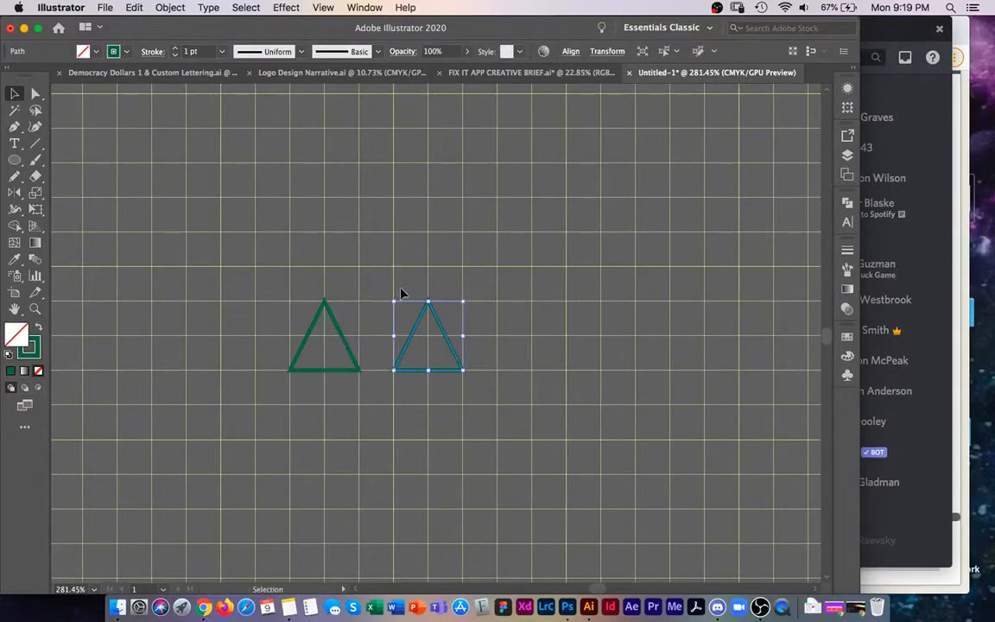
{"action": "left_click_drag", "start_coordinate": [389, 296], "coordinate": [338, 348]}
{"action": "left_click_drag", "start_coordinate": [289, 375], "coordinate": [367, 285]}
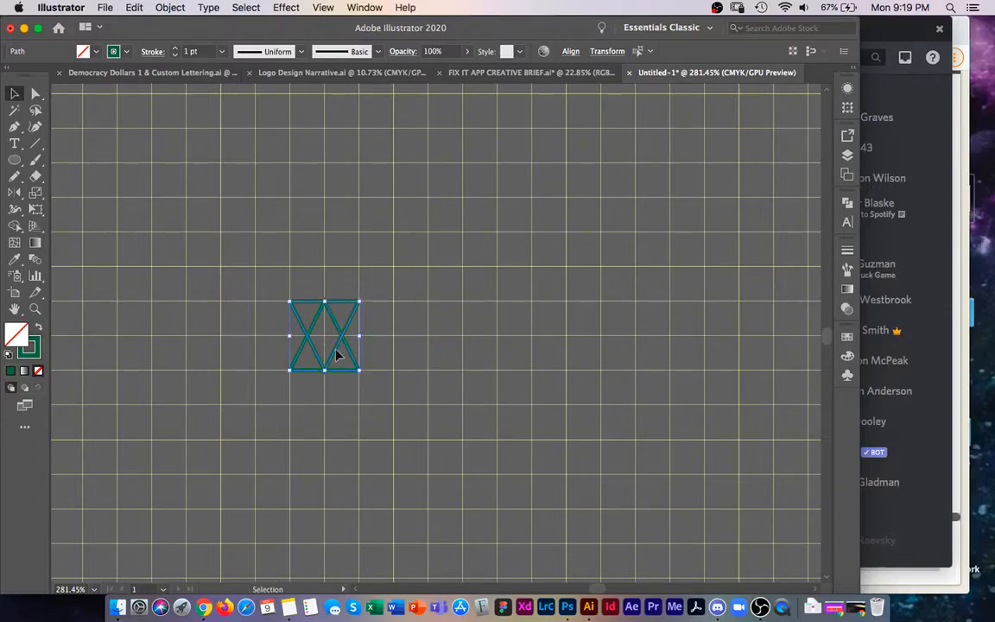
{"action": "left_click", "coordinate": [395, 351]}
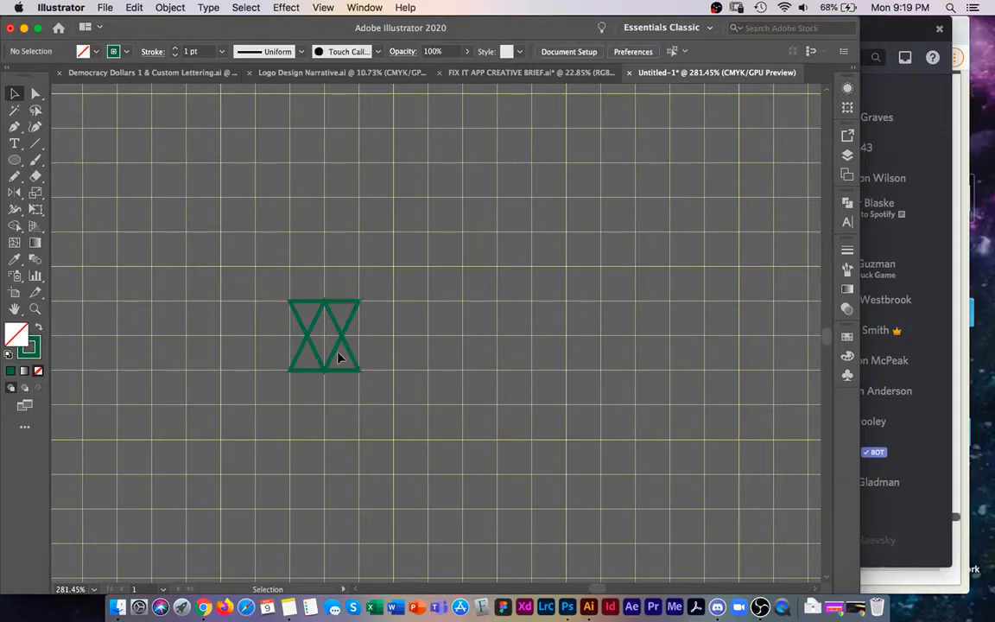
{"action": "left_click", "coordinate": [352, 355]}
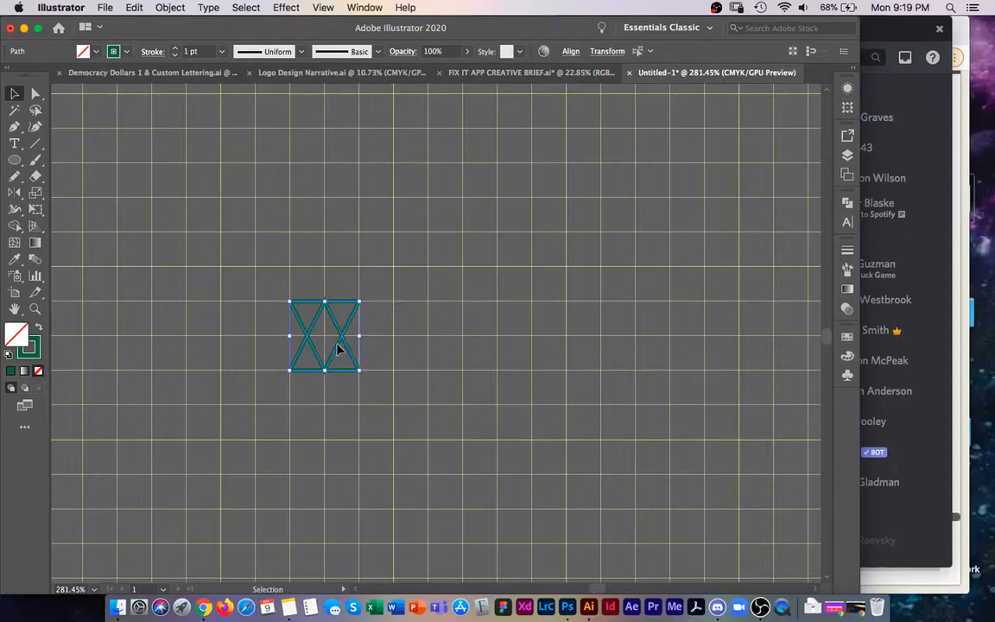
Duplicate the overlaid triangle pair two cells to the right and repeat the copy to form a row 22 cells wide
{"action": "left_click", "coordinate": [369, 349]}
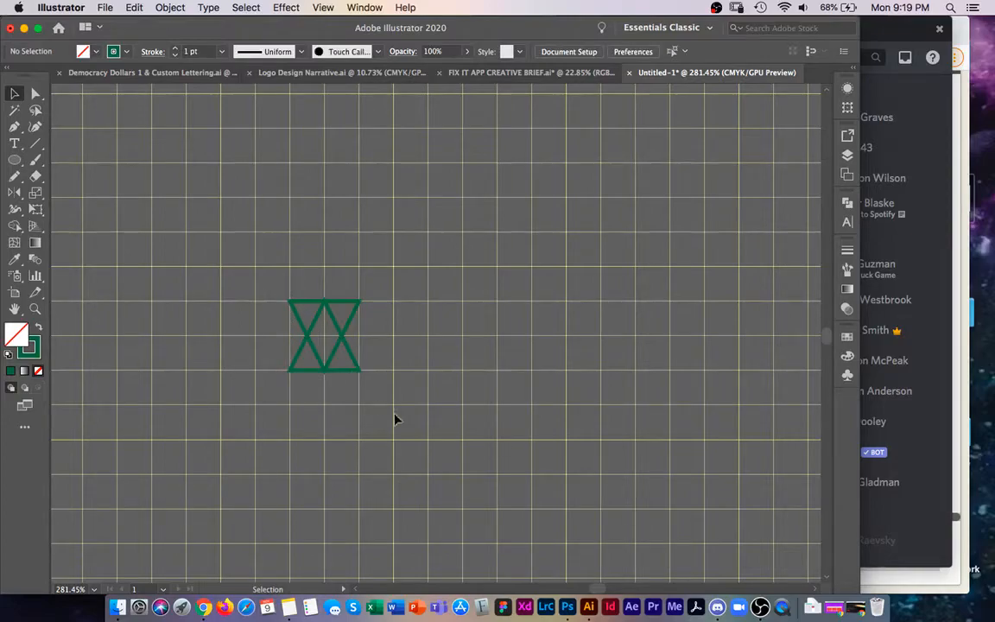
{"action": "left_click", "coordinate": [343, 349]}
{"action": "left_click_drag", "start_coordinate": [348, 350], "coordinate": [426, 341]}
{"action": "key", "text": "super+d"}
{"action": "key", "text": "super+d"}
{"action": "key", "text": "super+d"}
{"action": "key", "text": "super+d"}
{"action": "key", "text": "super+d"}
{"action": "key", "text": "super+d"}
{"action": "key", "text": "super+d"}
{"action": "left_click_drag", "start_coordinate": [537, 393], "coordinate": [434, 410]}
{"action": "key", "text": "super+d"}
{"action": "key", "text": "super+d"}
{"action": "key", "text": "v"}
{"action": "left_click", "coordinate": [431, 422]}
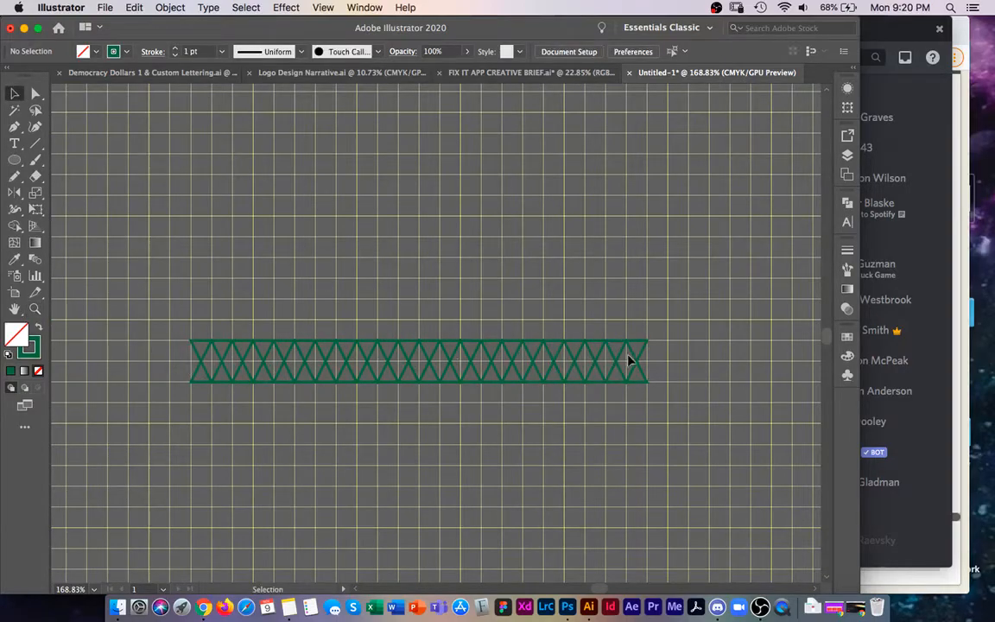
Draw a straight horizontal line with the Pen tool through the middle of the triangle row, from its left end to its right end
{"action": "key", "text": "p"}
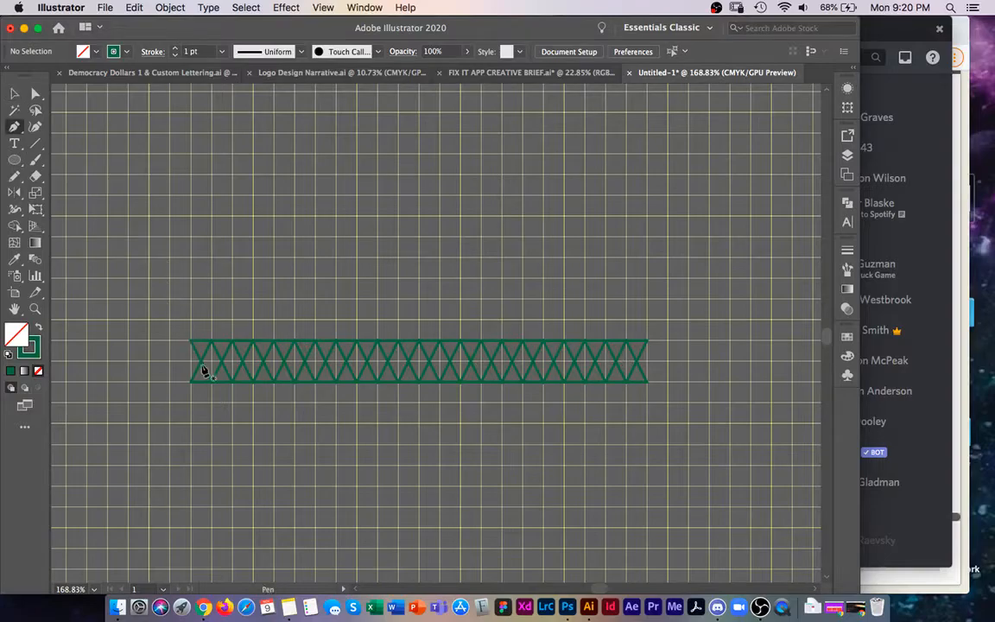
{"action": "left_click", "coordinate": [197, 363]}
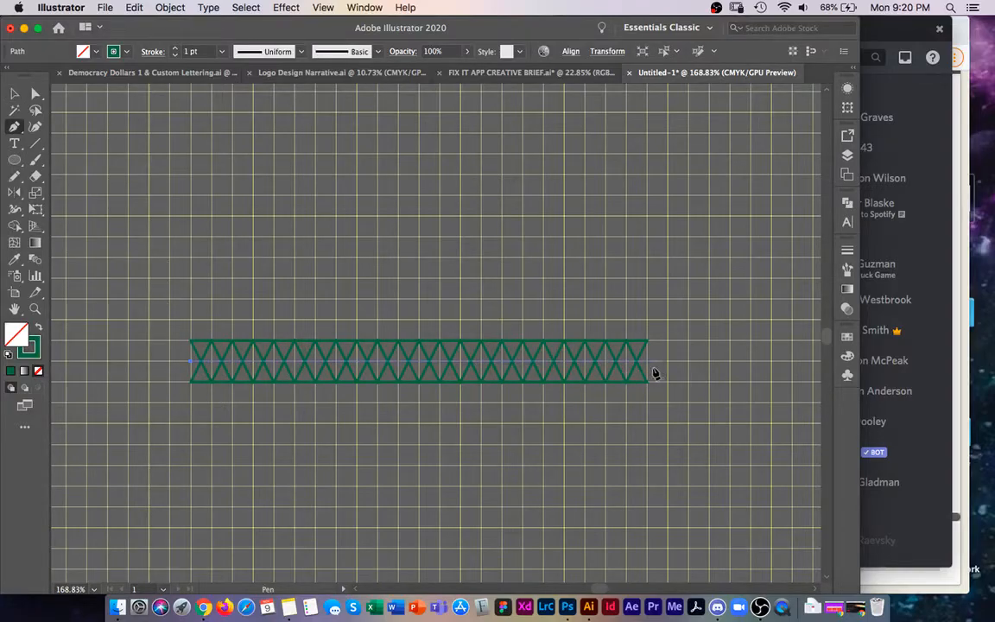
{"action": "left_click", "coordinate": [649, 367]}
{"action": "key", "text": "v"}
{"action": "left_click", "coordinate": [457, 425]}
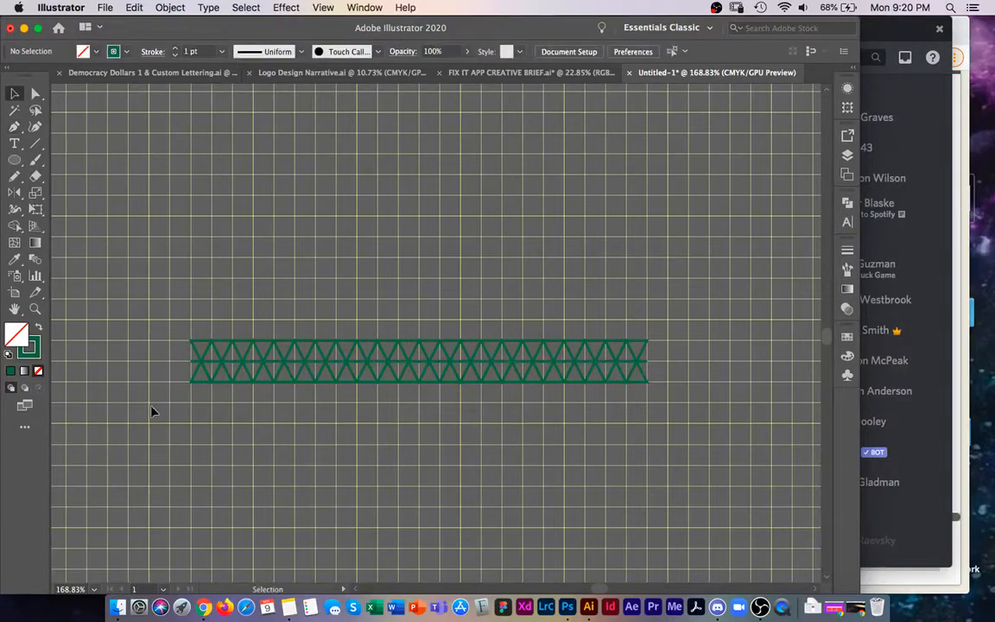
Duplicate the whole triangle row directly beneath itself and repeat the copy until the grid has ten stacked rows
{"action": "key", "text": "super+a"}
{"action": "scroll", "coordinate": [629, 312], "scroll_direction": "down", "scroll_amount": 3}
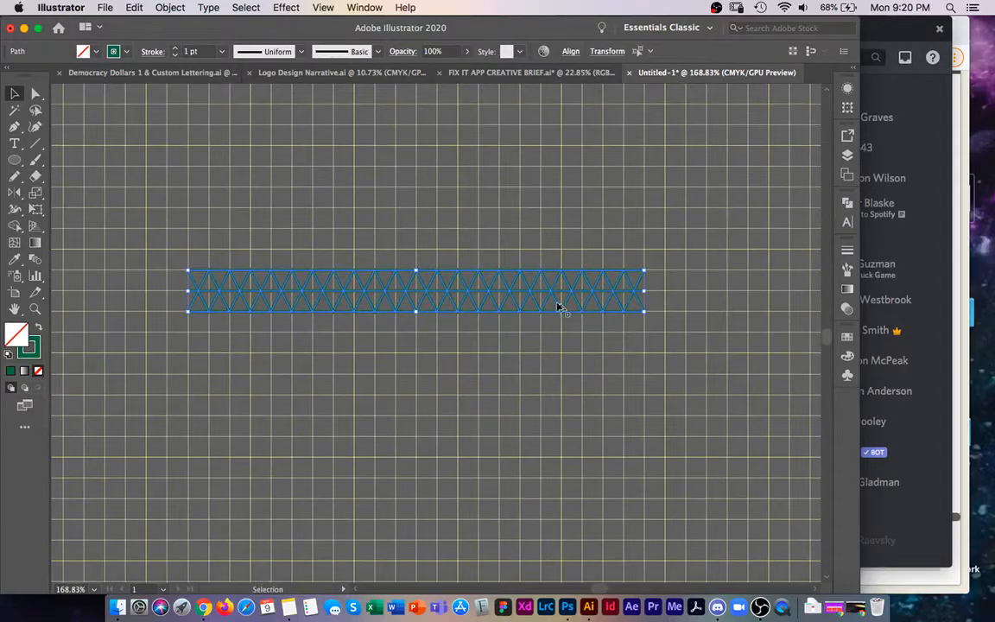
{"action": "left_click_drag", "start_coordinate": [557, 314], "coordinate": [560, 348]}
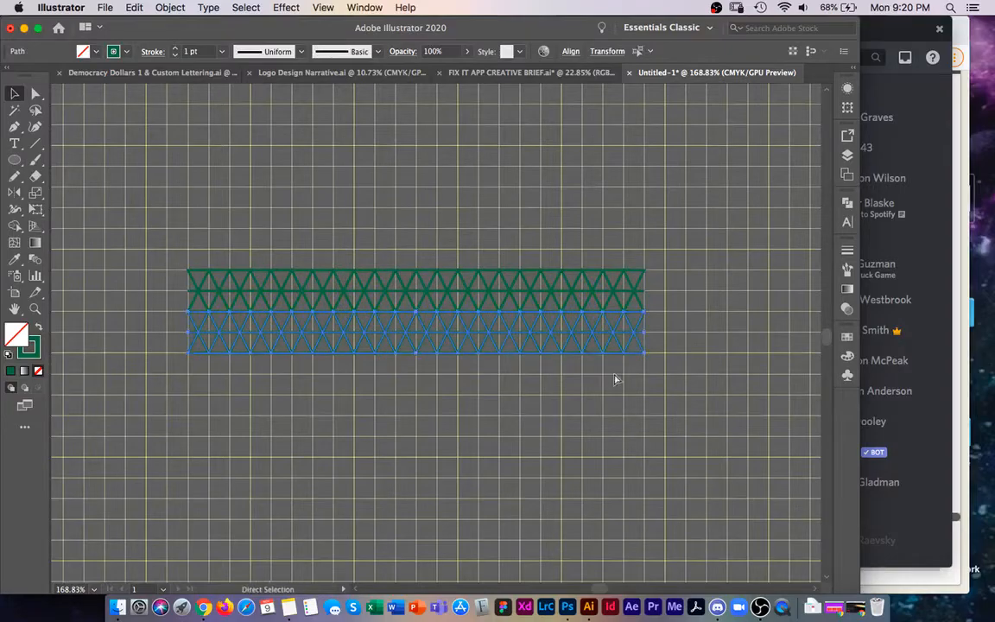
{"action": "key", "text": "super+d"}
{"action": "key", "text": "super+d"}
{"action": "key", "text": "super+d"}
{"action": "key", "text": "super+d"}
{"action": "key", "text": "super+d"}
{"action": "key", "text": "z"}
{"action": "left_click_drag", "start_coordinate": [579, 369], "coordinate": [473, 397]}
{"action": "key", "text": "space"}
{"action": "left_click_drag", "start_coordinate": [473, 398], "coordinate": [427, 318]}
{"action": "key", "text": "super+d"}
{"action": "key", "text": "super+d"}
{"action": "key", "text": "super+d"}
{"action": "key", "text": "space"}
{"action": "left_click_drag", "start_coordinate": [515, 343], "coordinate": [463, 309]}
{"action": "key", "text": "v"}
{"action": "left_click", "coordinate": [613, 315]}
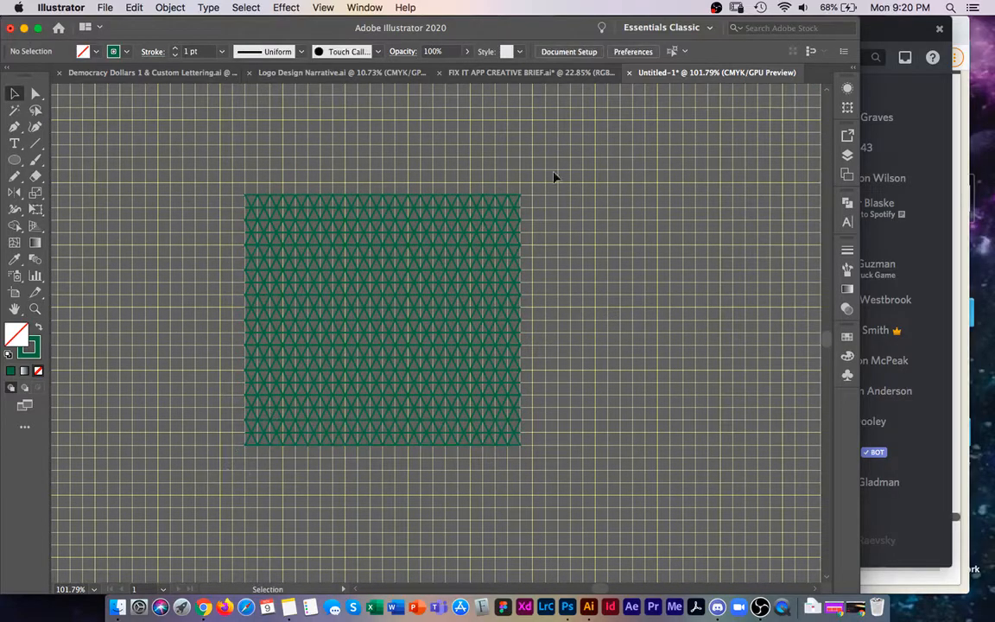
Select the entire triangle grid and remove its stroke colour
{"action": "key", "text": "super+a"}
{"action": "key", "text": "space"}
{"action": "left_click_drag", "start_coordinate": [572, 191], "coordinate": [573, 231]}
{"action": "key", "text": "z"}
{"action": "mouse_move", "coordinate": [356, 350]}
{"action": "left_mouse_down"}
{"action": "mouse_move", "coordinate": [428, 337]}
{"action": "mouse_move", "coordinate": [457, 314]}
{"action": "left_mouse_up"}
{"action": "key", "text": "space"}
{"action": "key", "text": "v"}
{"action": "left_click", "coordinate": [127, 52]}
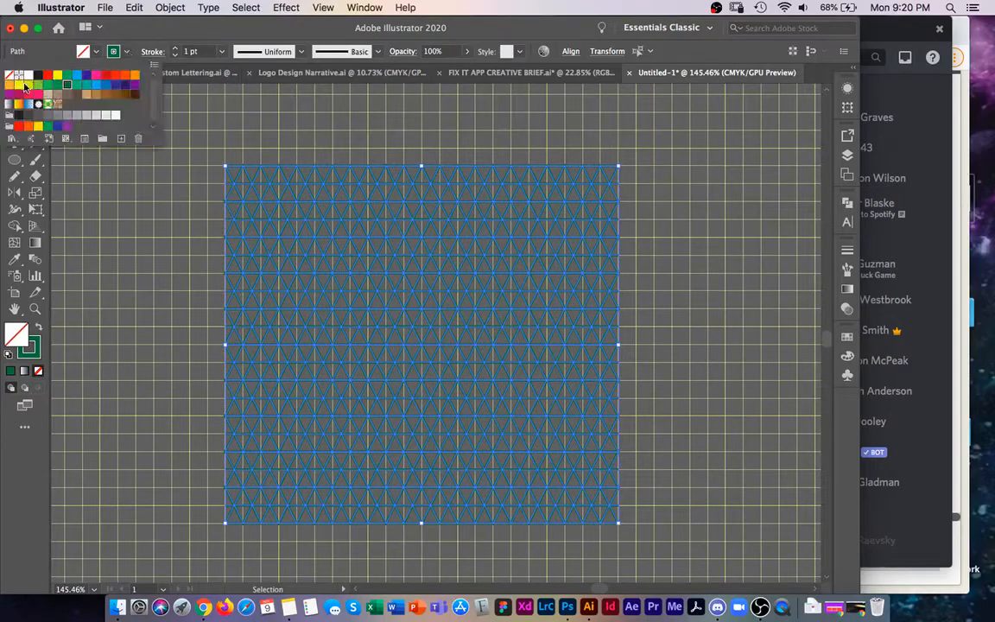
{"action": "left_click", "coordinate": [12, 77]}
{"action": "left_click", "coordinate": [126, 51]}
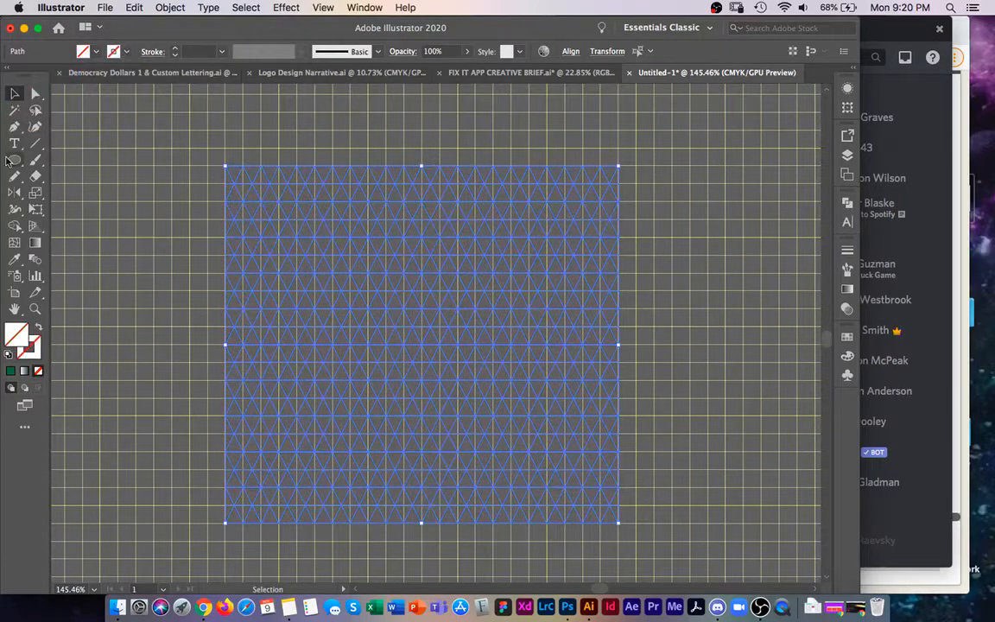
Set the grid's fill to green and merge cells with Shape Builder into two mirrored zigzag legs meeting at a star-shaped peak
{"action": "left_click", "coordinate": [15, 226]}
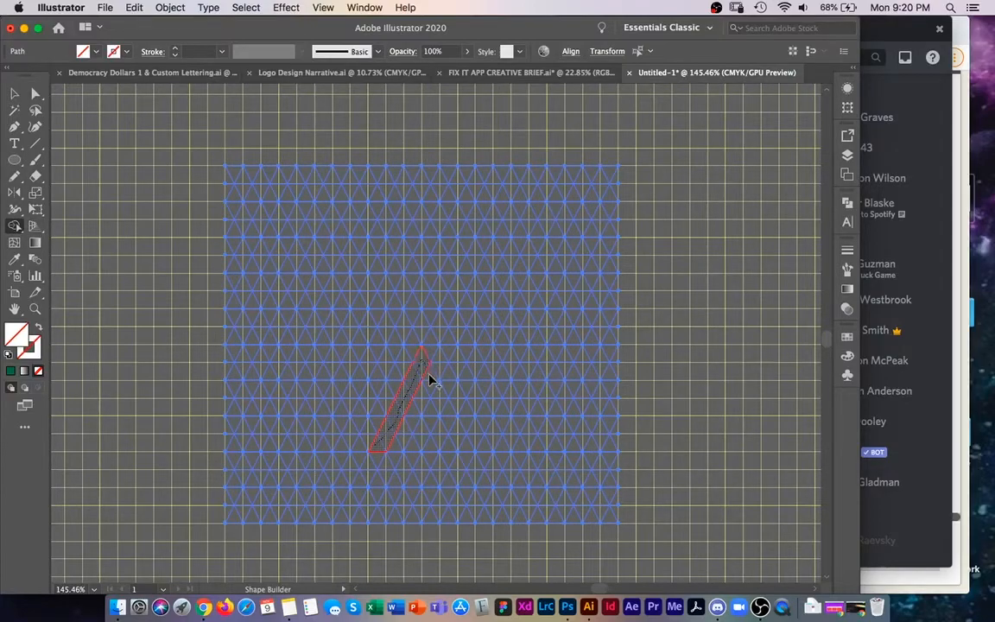
{"action": "left_click_drag", "start_coordinate": [466, 449], "coordinate": [477, 456]}
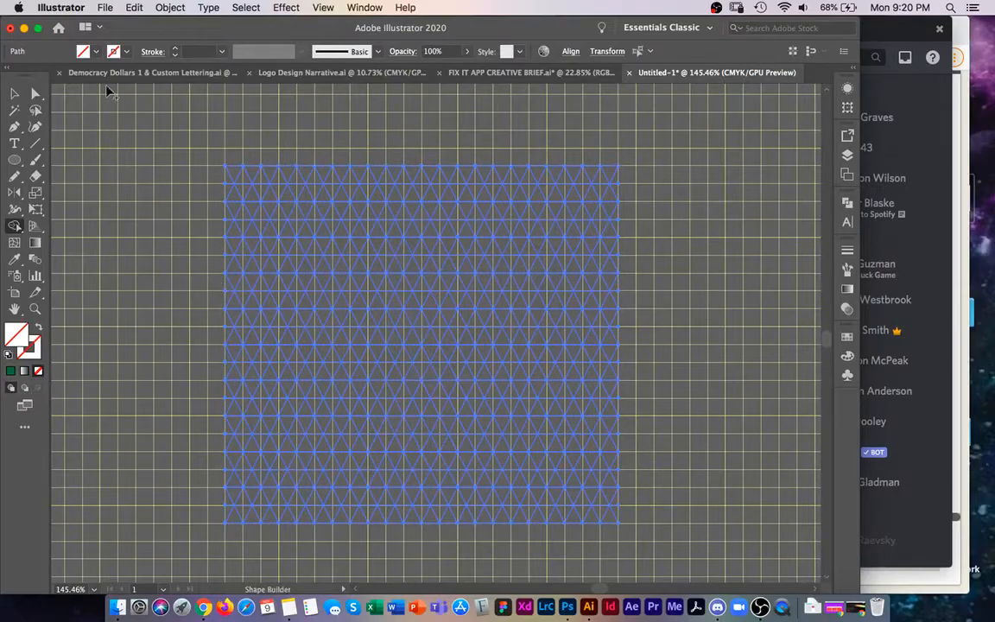
{"action": "left_click", "coordinate": [95, 51]}
{"action": "left_click", "coordinate": [59, 86]}
{"action": "left_click", "coordinate": [95, 51]}
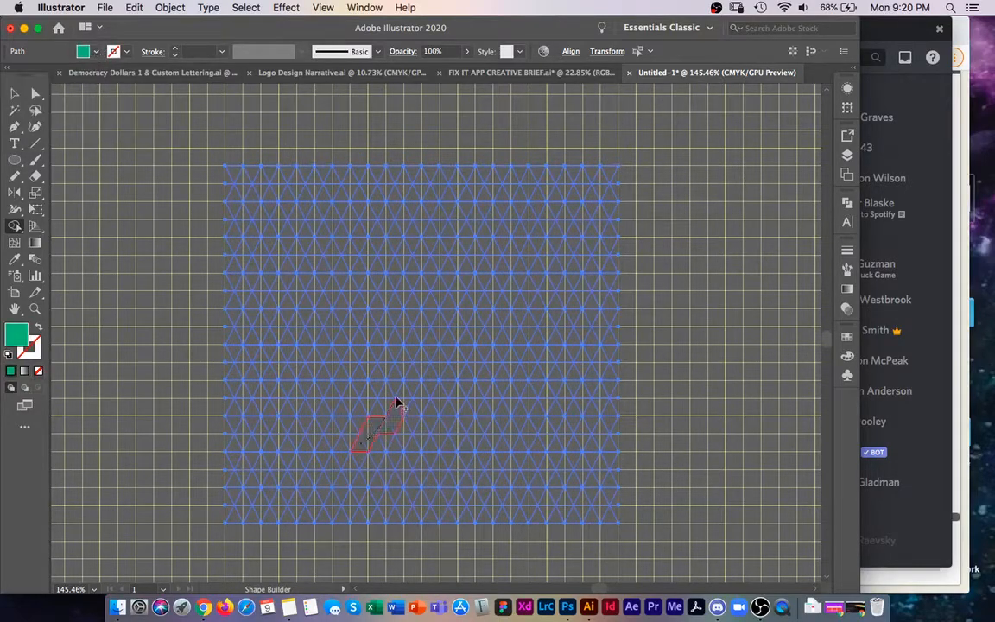
{"action": "mouse_move", "coordinate": [414, 377]}
{"action": "left_mouse_down"}
{"action": "mouse_move", "coordinate": [444, 434]}
{"action": "mouse_move", "coordinate": [438, 409]}
{"action": "mouse_move", "coordinate": [423, 410]}
{"action": "mouse_move", "coordinate": [462, 435]}
{"action": "mouse_move", "coordinate": [431, 390]}
{"action": "left_mouse_up"}
{"action": "key", "text": "super+z"}
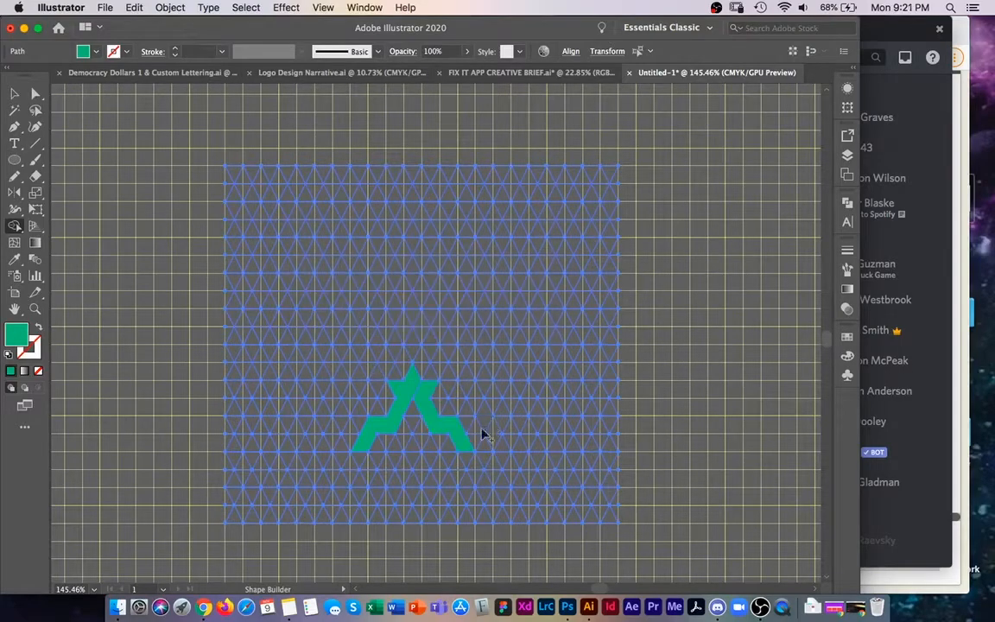
Paste a copy of the green zigzag shape in the empty area right of the grid and duplicate it straight below
{"action": "key", "text": "v"}
{"action": "left_click", "coordinate": [394, 419]}
{"action": "key", "text": "super+c"}
{"action": "scroll", "coordinate": [395, 419], "scroll_direction": "right", "scroll_amount": 10}
{"action": "key", "text": "super+v"}
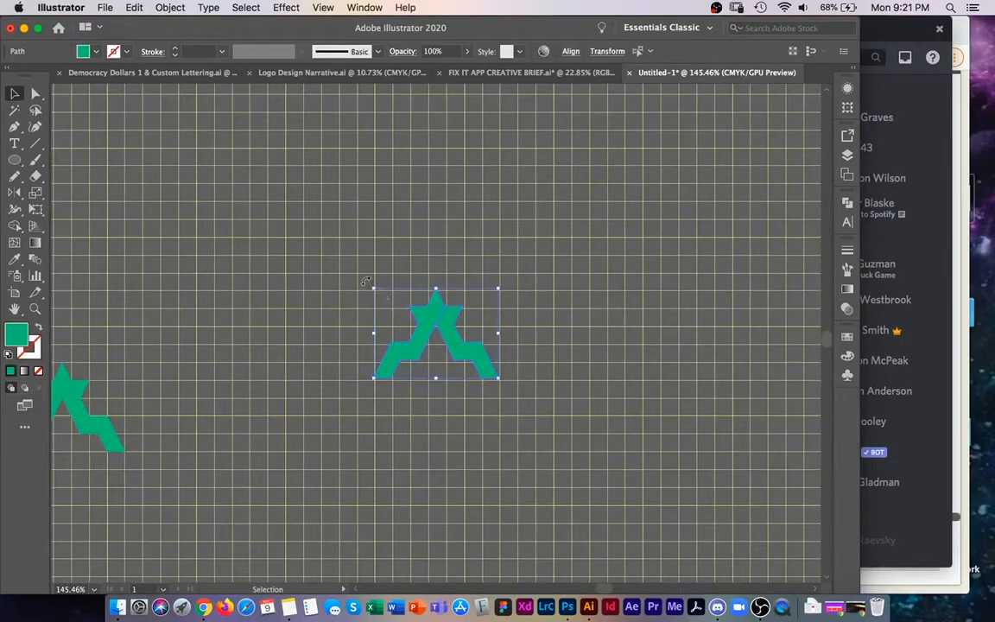
{"action": "left_click_drag", "start_coordinate": [422, 335], "coordinate": [428, 453]}
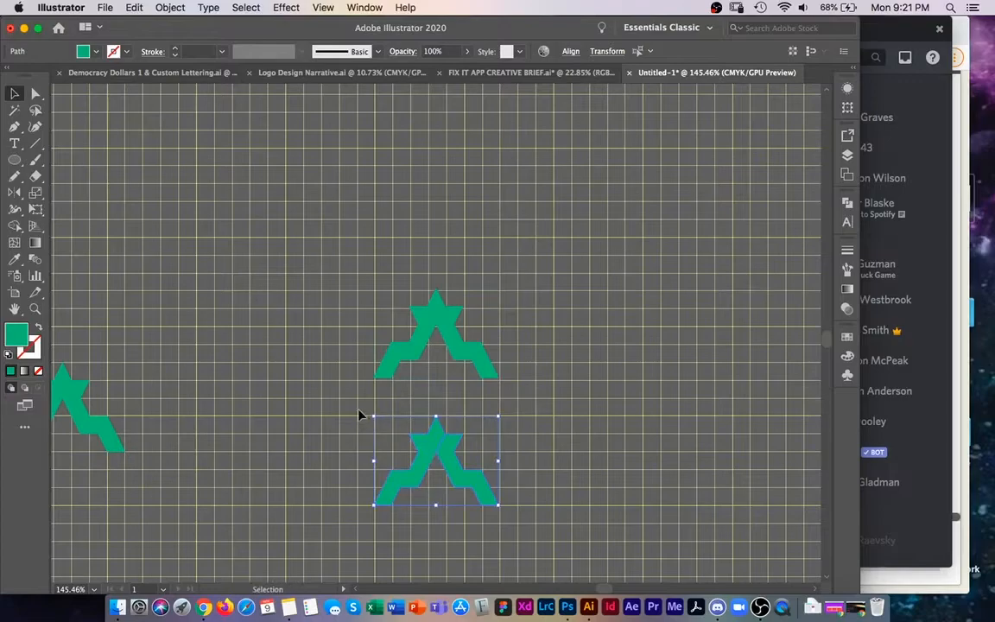
Turn the lower copy upside down and move it up over the upper one's legs to form an emblem with a diamond opening
{"action": "left_click_drag", "start_coordinate": [367, 411], "coordinate": [460, 484]}
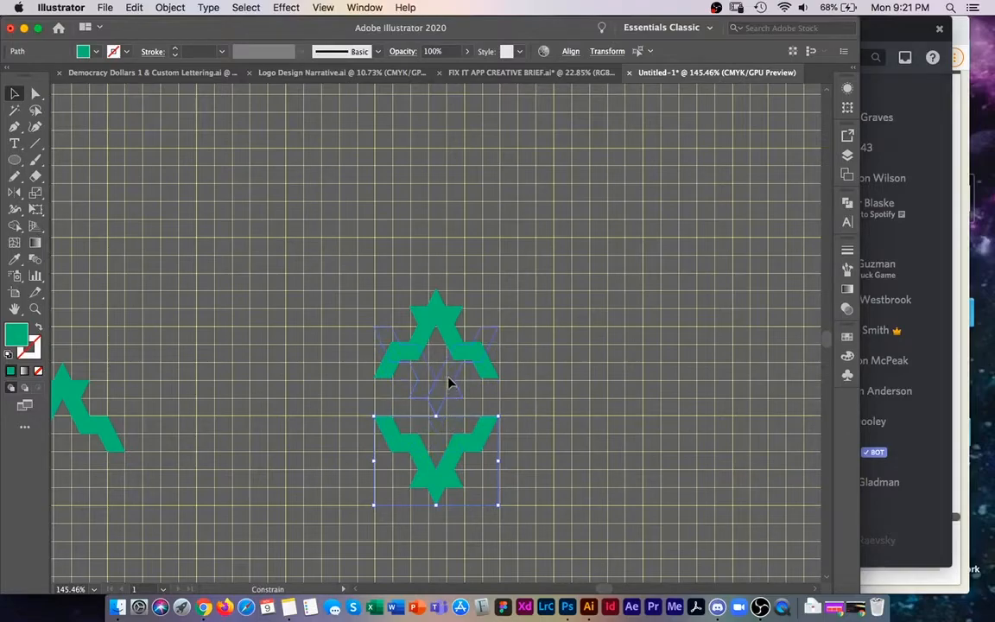
{"action": "left_click_drag", "start_coordinate": [448, 383], "coordinate": [450, 381]}
{"action": "left_click", "coordinate": [596, 392]}
{"action": "left_click_drag", "start_coordinate": [580, 361], "coordinate": [549, 398]}
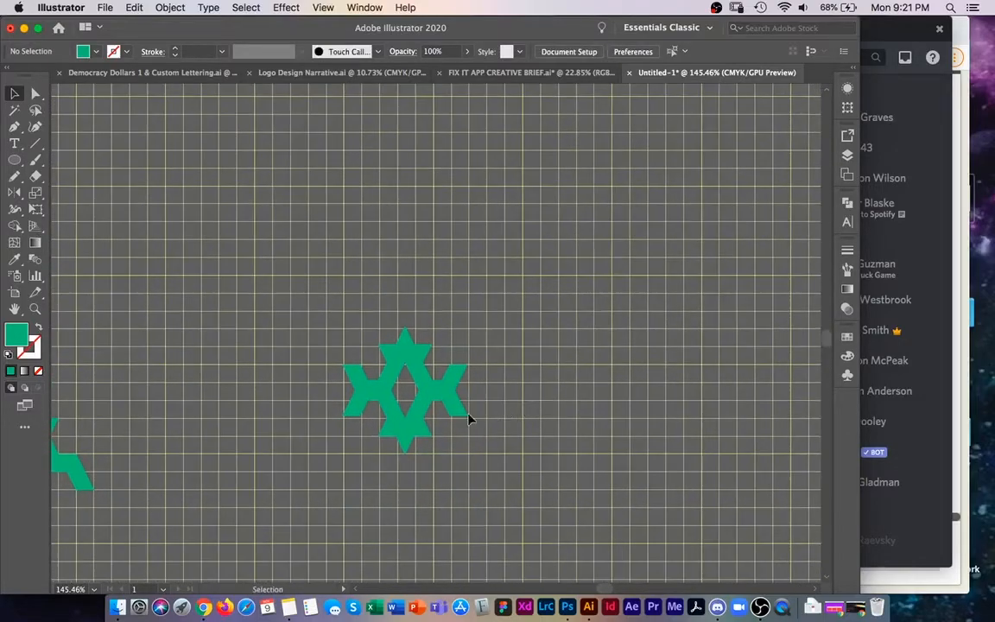
Duplicate the complete star emblem above and to the right of the original, and hide the grid
{"action": "left_click_drag", "start_coordinate": [449, 408], "coordinate": [473, 410]}
{"action": "left_click_drag", "start_coordinate": [347, 452], "coordinate": [507, 294]}
{"action": "left_click_drag", "start_coordinate": [482, 328], "coordinate": [480, 311]}
{"action": "left_click_drag", "start_coordinate": [428, 366], "coordinate": [635, 183]}
{"action": "left_click_drag", "start_coordinate": [611, 255], "coordinate": [532, 391]}
{"action": "left_click_drag", "start_coordinate": [510, 325], "coordinate": [427, 377]}
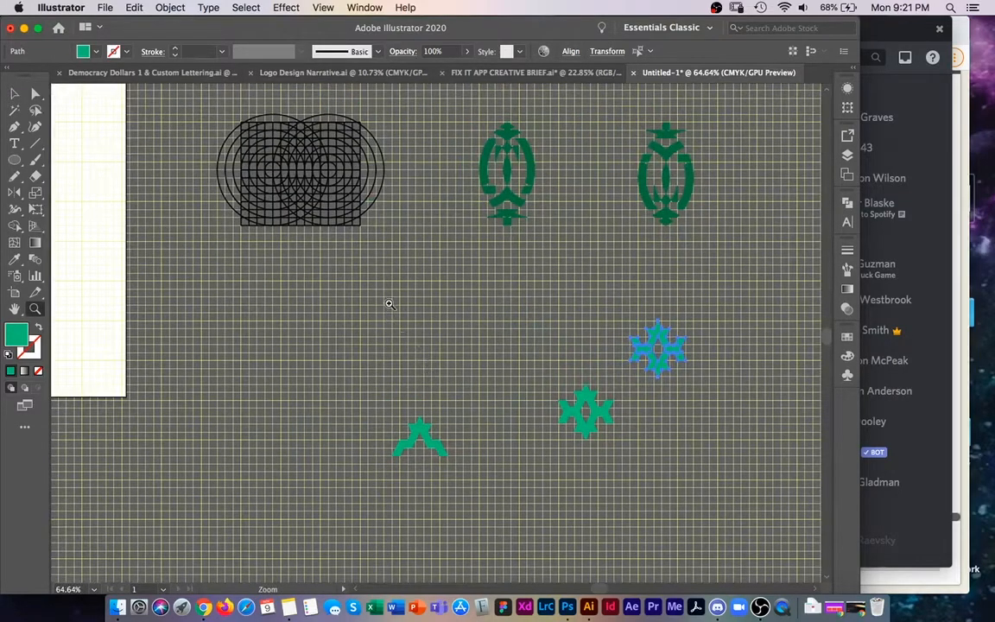
{"action": "key", "text": "super+apostrophe"}
Select all parts of the upper star emblem and duplicate it to its right
{"action": "left_click_drag", "start_coordinate": [383, 277], "coordinate": [410, 341]}
{"action": "left_click", "coordinate": [340, 359]}
{"action": "left_click_drag", "start_coordinate": [340, 360], "coordinate": [393, 357]}
{"action": "left_click_drag", "start_coordinate": [514, 446], "coordinate": [544, 396]}
{"action": "key", "text": "v"}
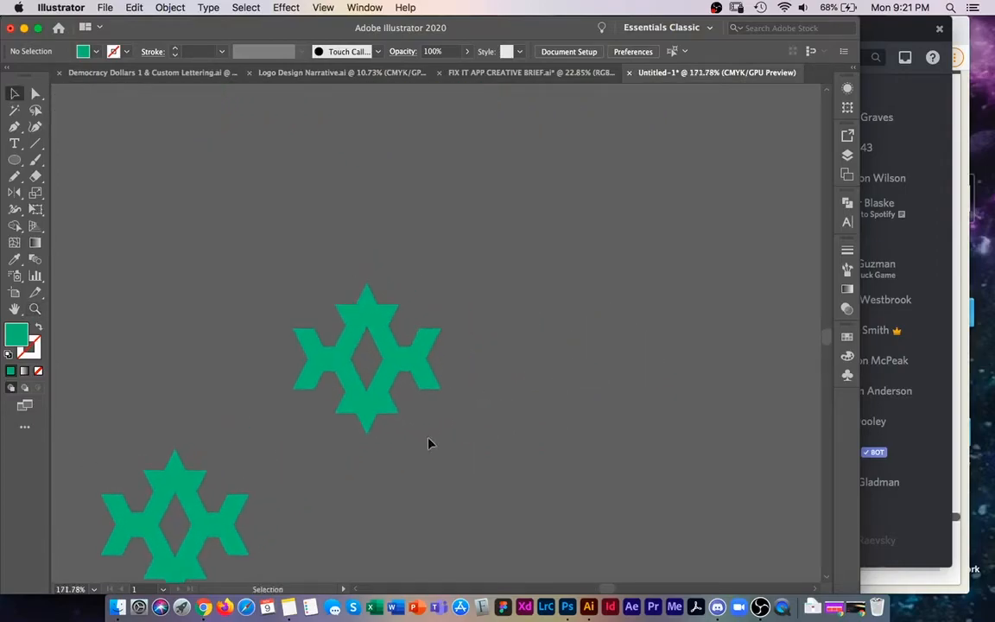
{"action": "left_click", "coordinate": [362, 420]}
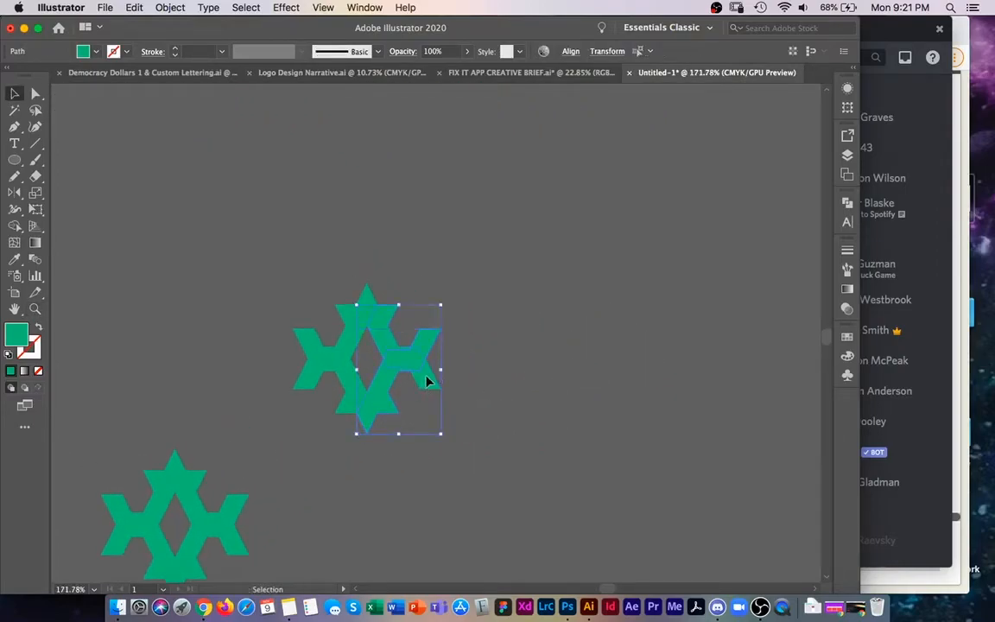
{"action": "left_click", "coordinate": [488, 410]}
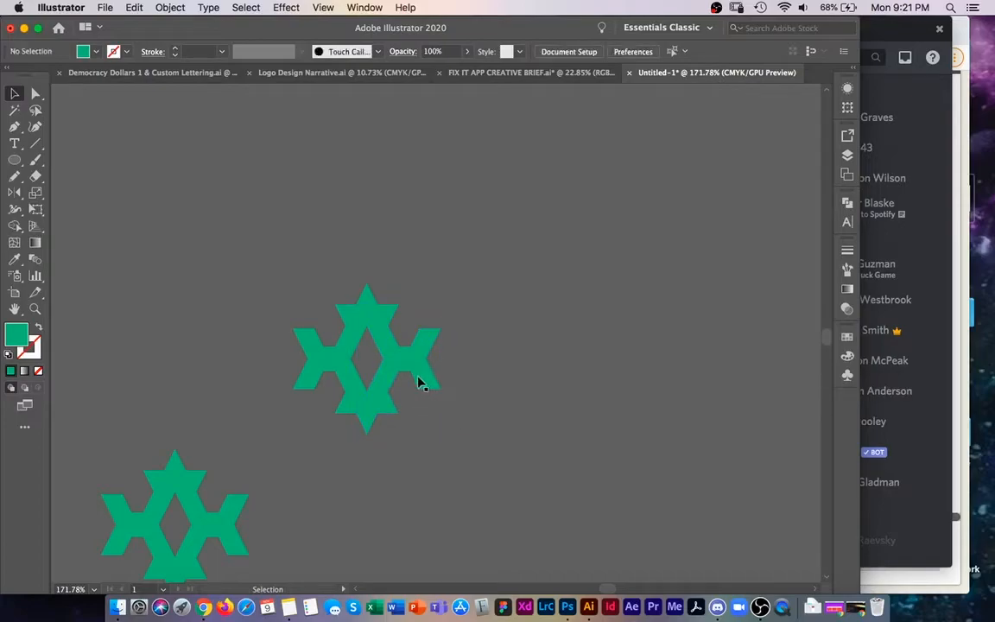
{"action": "left_click", "coordinate": [381, 385]}
{"action": "left_click", "coordinate": [378, 336], "text": "shift"}
{"action": "left_click_drag", "start_coordinate": [287, 434], "coordinate": [440, 277]}
{"action": "key", "text": "space"}
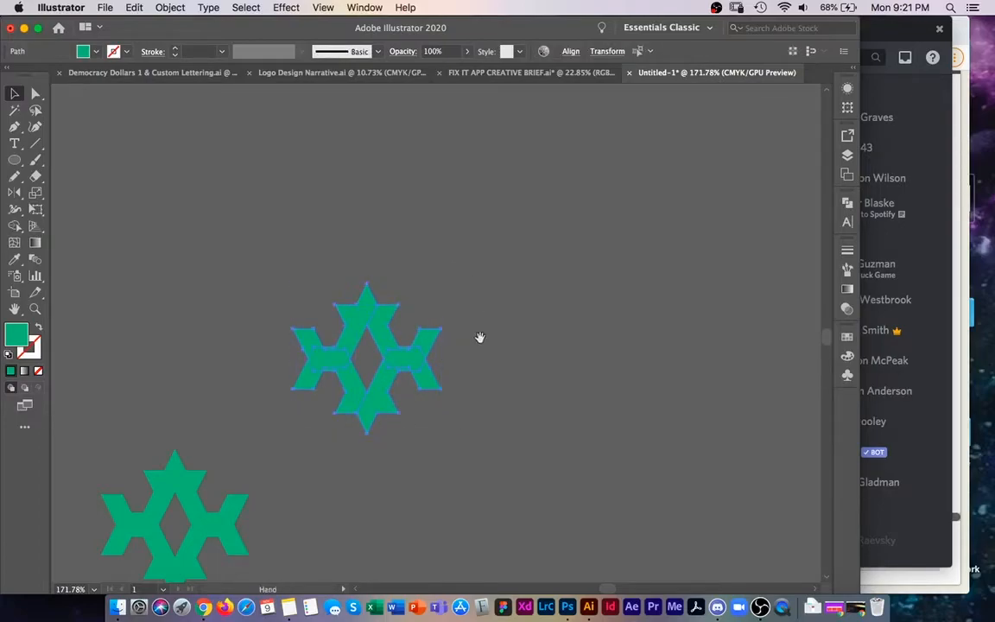
{"action": "left_click_drag", "start_coordinate": [480, 338], "coordinate": [443, 274]}
{"action": "left_click_drag", "start_coordinate": [330, 348], "coordinate": [581, 330]}
{"action": "left_click", "coordinate": [598, 368]}
Pull the right half of the newest emblem away from its left half and rotate it 90° clockwise
{"action": "key", "text": "space"}
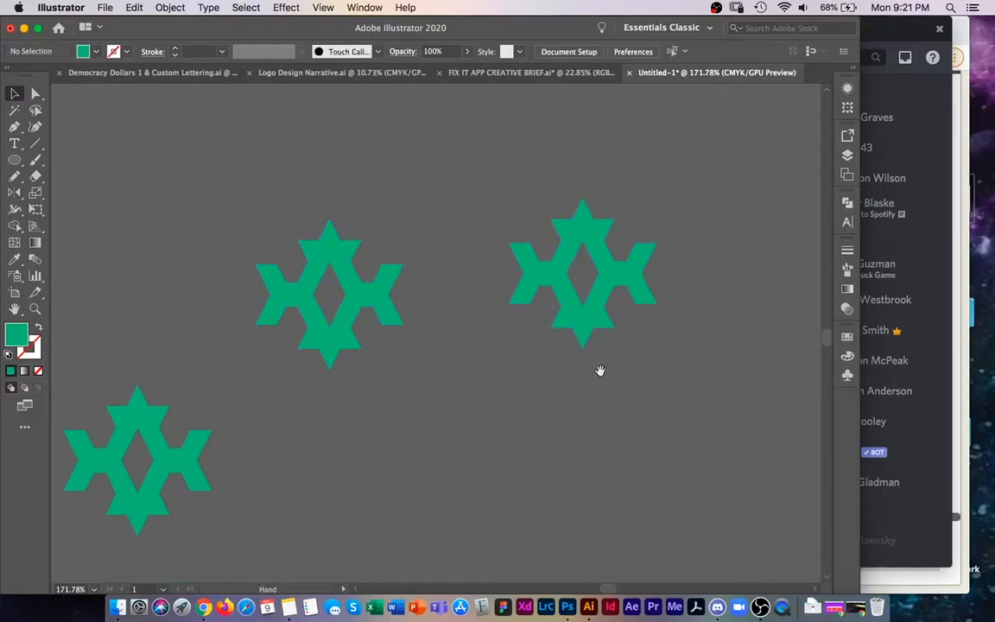
{"action": "left_click_drag", "start_coordinate": [600, 370], "coordinate": [409, 442]}
{"action": "left_click", "coordinate": [410, 372]}
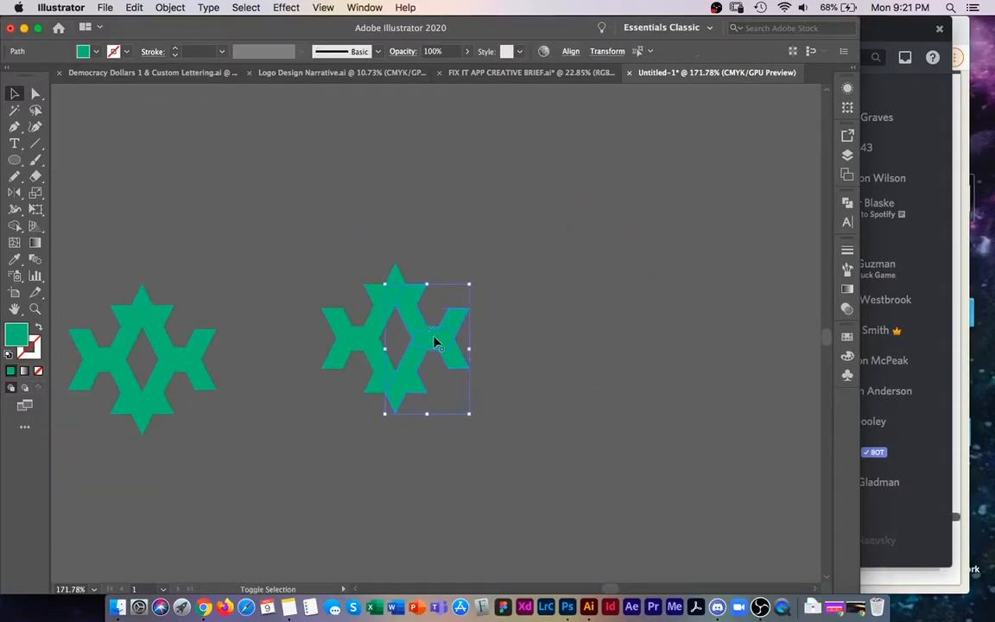
{"action": "left_click_drag", "start_coordinate": [434, 347], "coordinate": [499, 346]}
{"action": "left_click", "coordinate": [505, 430]}
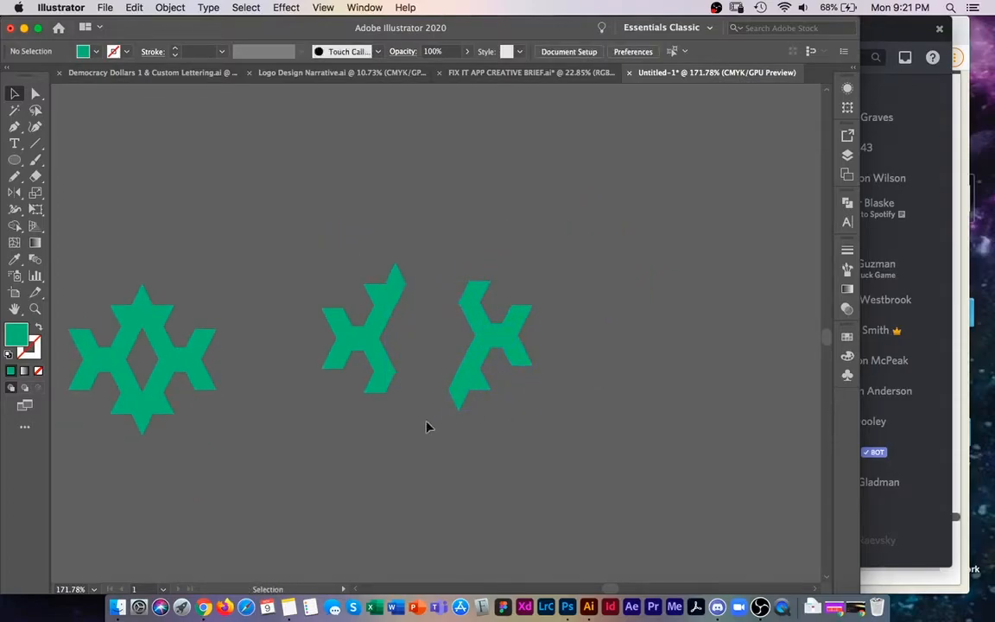
{"action": "left_click_drag", "start_coordinate": [461, 273], "coordinate": [555, 309]}
{"action": "left_click", "coordinate": [596, 426]}
{"action": "left_click_drag", "start_coordinate": [607, 401], "coordinate": [557, 431]}
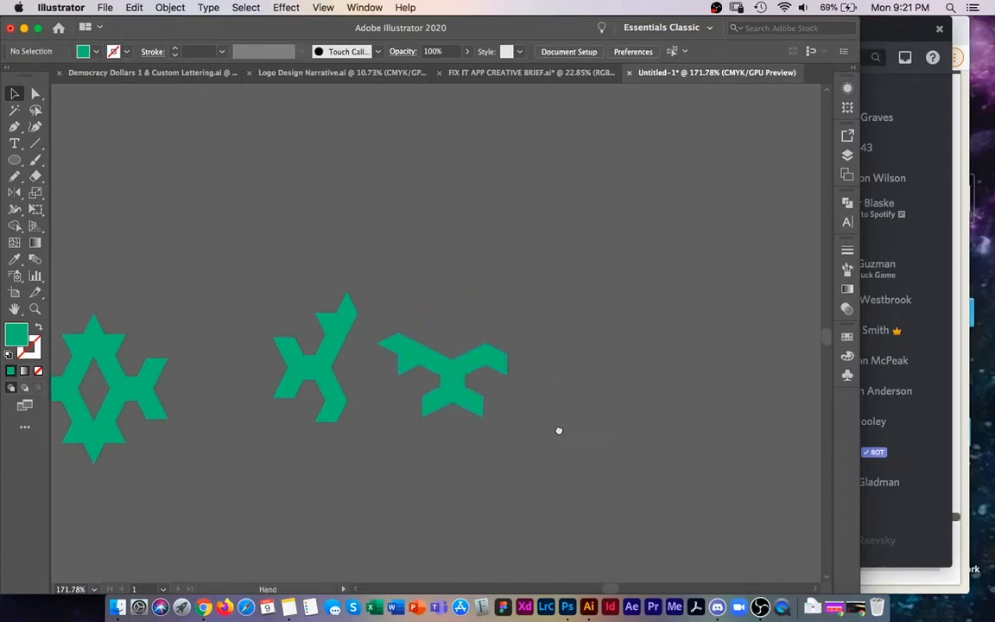
Rotate the remaining left half 90° clockwise and place it against the upper edge of the other half, leaving a narrow diagonal slot
{"action": "left_click_drag", "start_coordinate": [247, 445], "coordinate": [357, 279]}
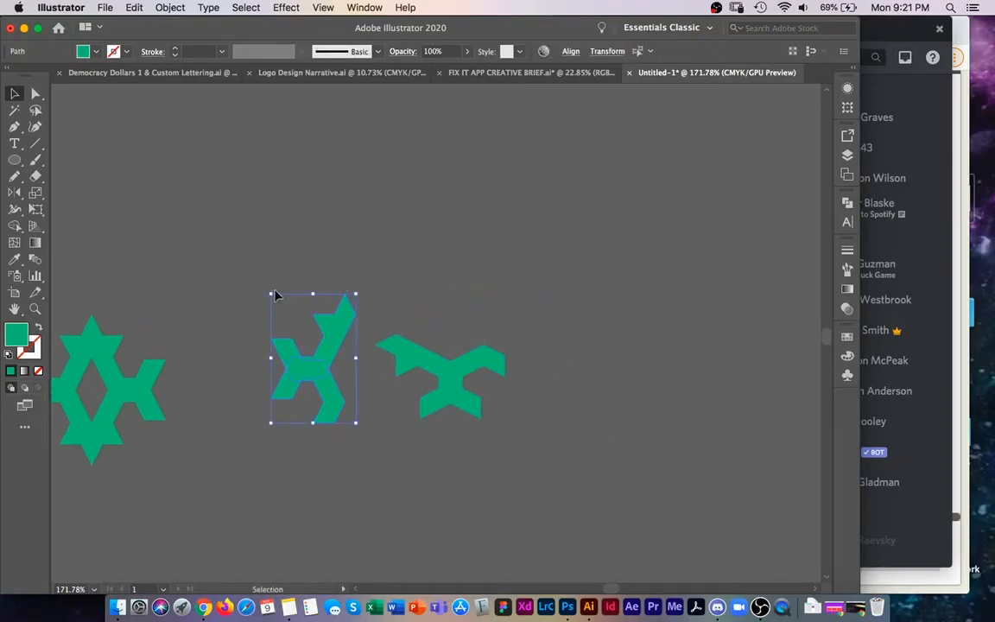
{"action": "left_click_drag", "start_coordinate": [276, 281], "coordinate": [349, 362]}
{"action": "key", "text": "super+z"}
{"action": "left_click_drag", "start_coordinate": [301, 286], "coordinate": [239, 332]}
{"action": "left_click_drag", "start_coordinate": [344, 286], "coordinate": [438, 330]}
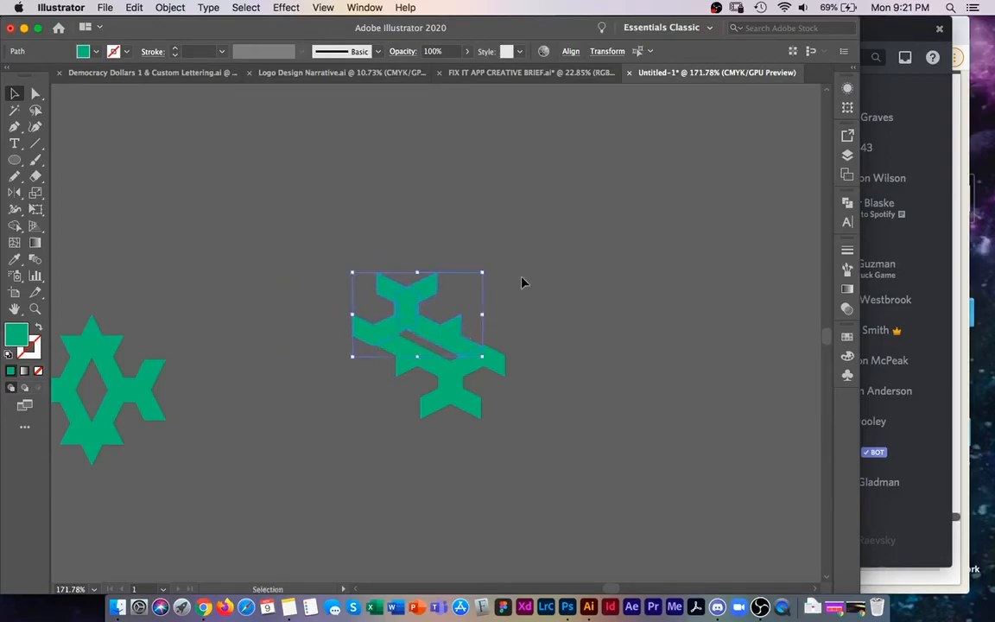
{"action": "left_click", "coordinate": [605, 310]}
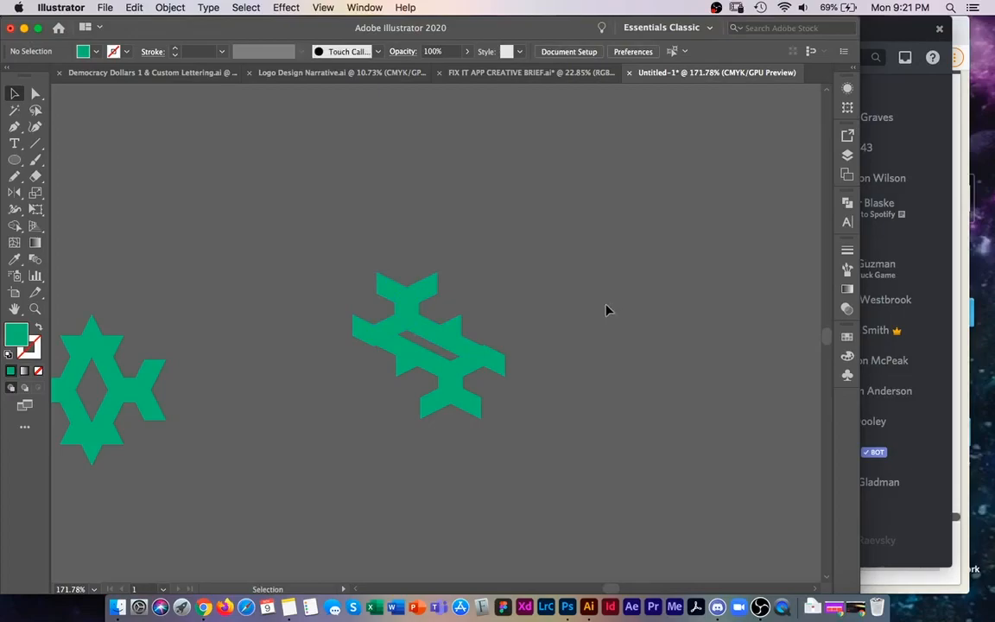
{"action": "left_click", "coordinate": [467, 386]}
{"action": "left_click_drag", "start_coordinate": [451, 377], "coordinate": [451, 378]}
{"action": "left_click", "coordinate": [375, 432]}
Examine the two star emblems and the rearranged variation side by side
{"action": "key", "text": "z"}
{"action": "left_click_drag", "start_coordinate": [413, 345], "coordinate": [390, 372]}
{"action": "key", "text": "space"}
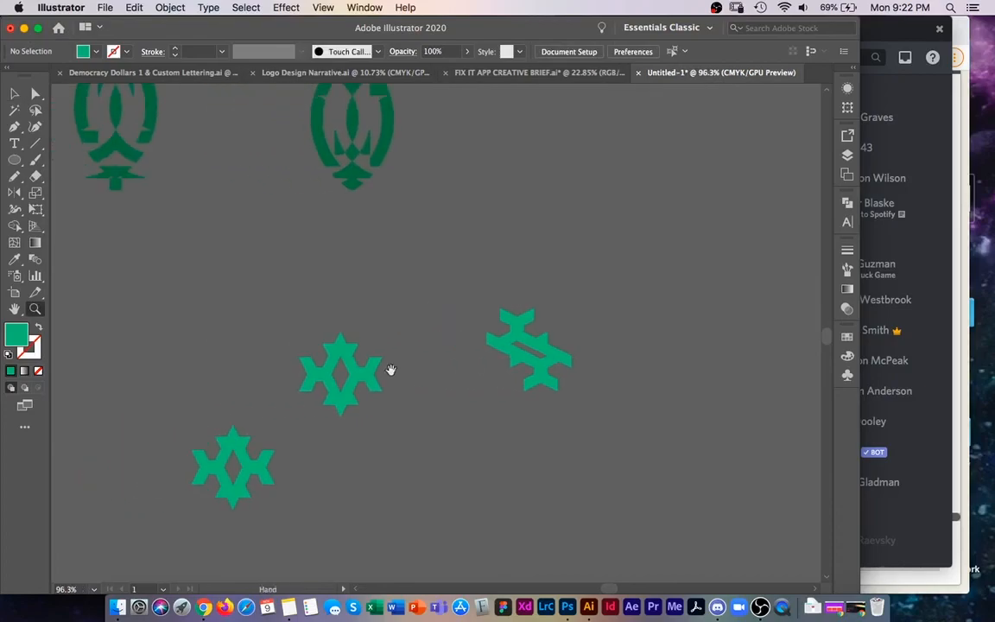
{"action": "key", "text": "space"}
{"action": "left_click_drag", "start_coordinate": [420, 437], "coordinate": [471, 388]}
{"action": "key", "text": "super+space"}
{"action": "key", "text": "space"}
{"action": "left_click_drag", "start_coordinate": [434, 403], "coordinate": [470, 374]}
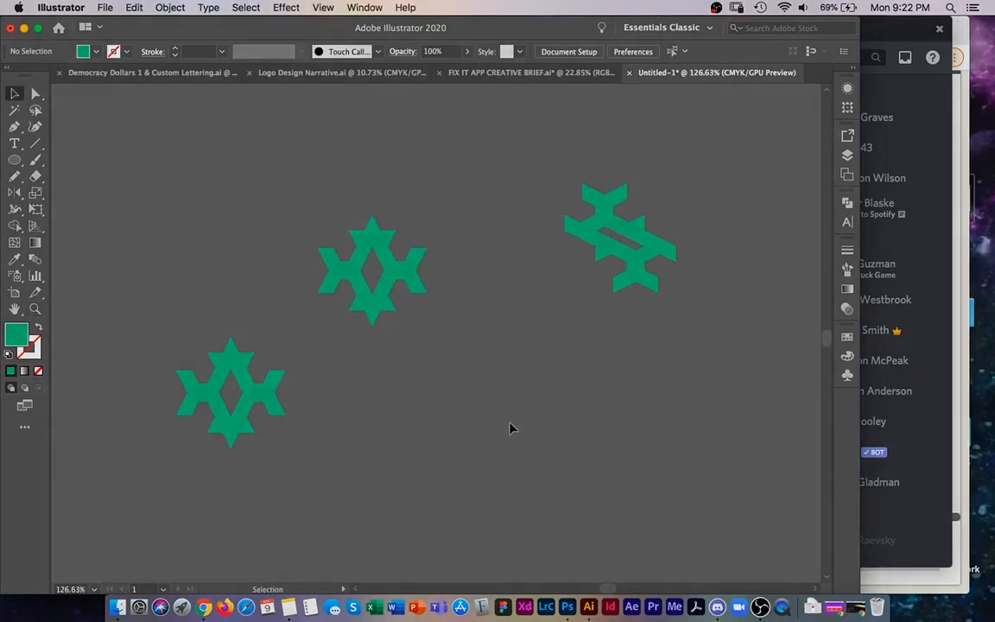